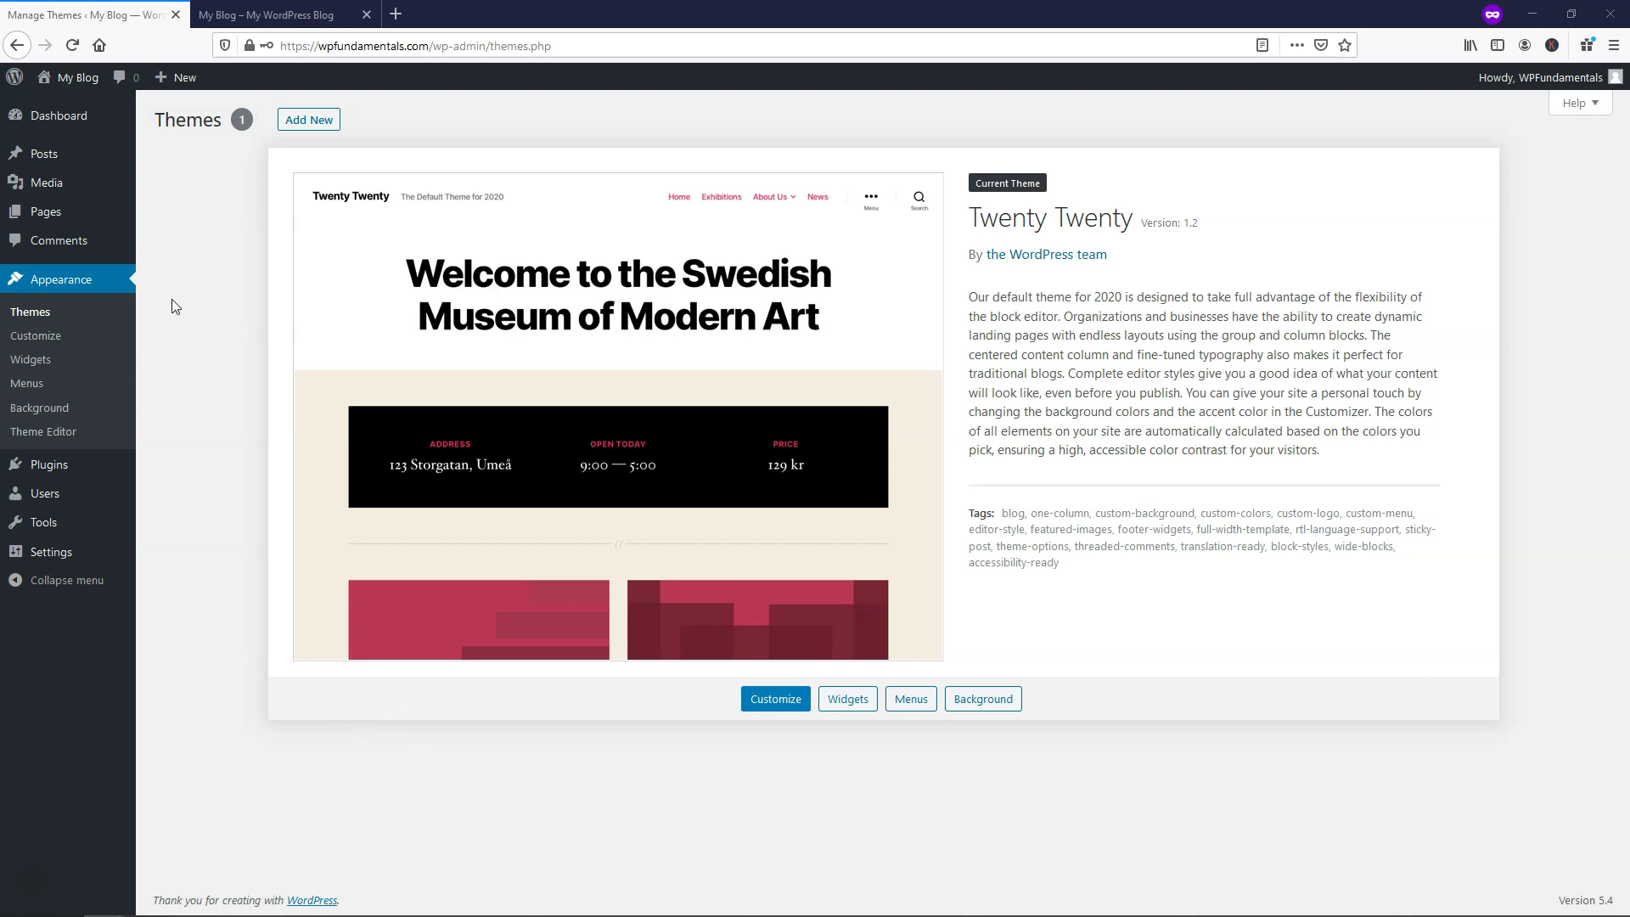
Find the Astra theme by searching 'astra', install it, and activate it
{"action": "left_click", "coordinate": [207, 14]}
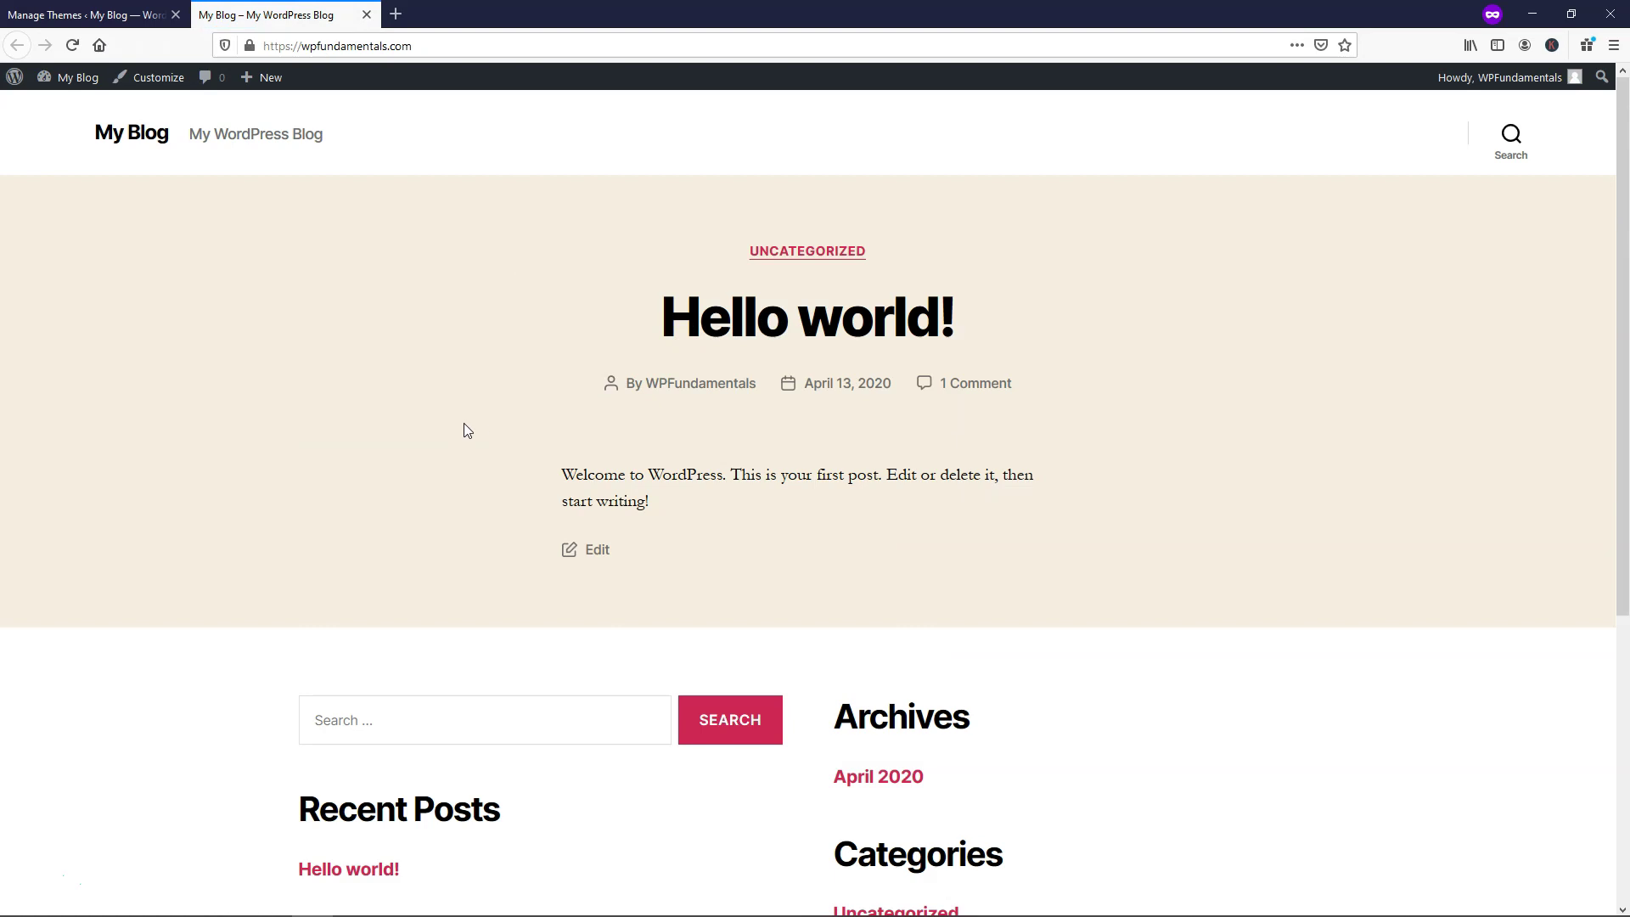
{"action": "left_click", "coordinate": [85, 15]}
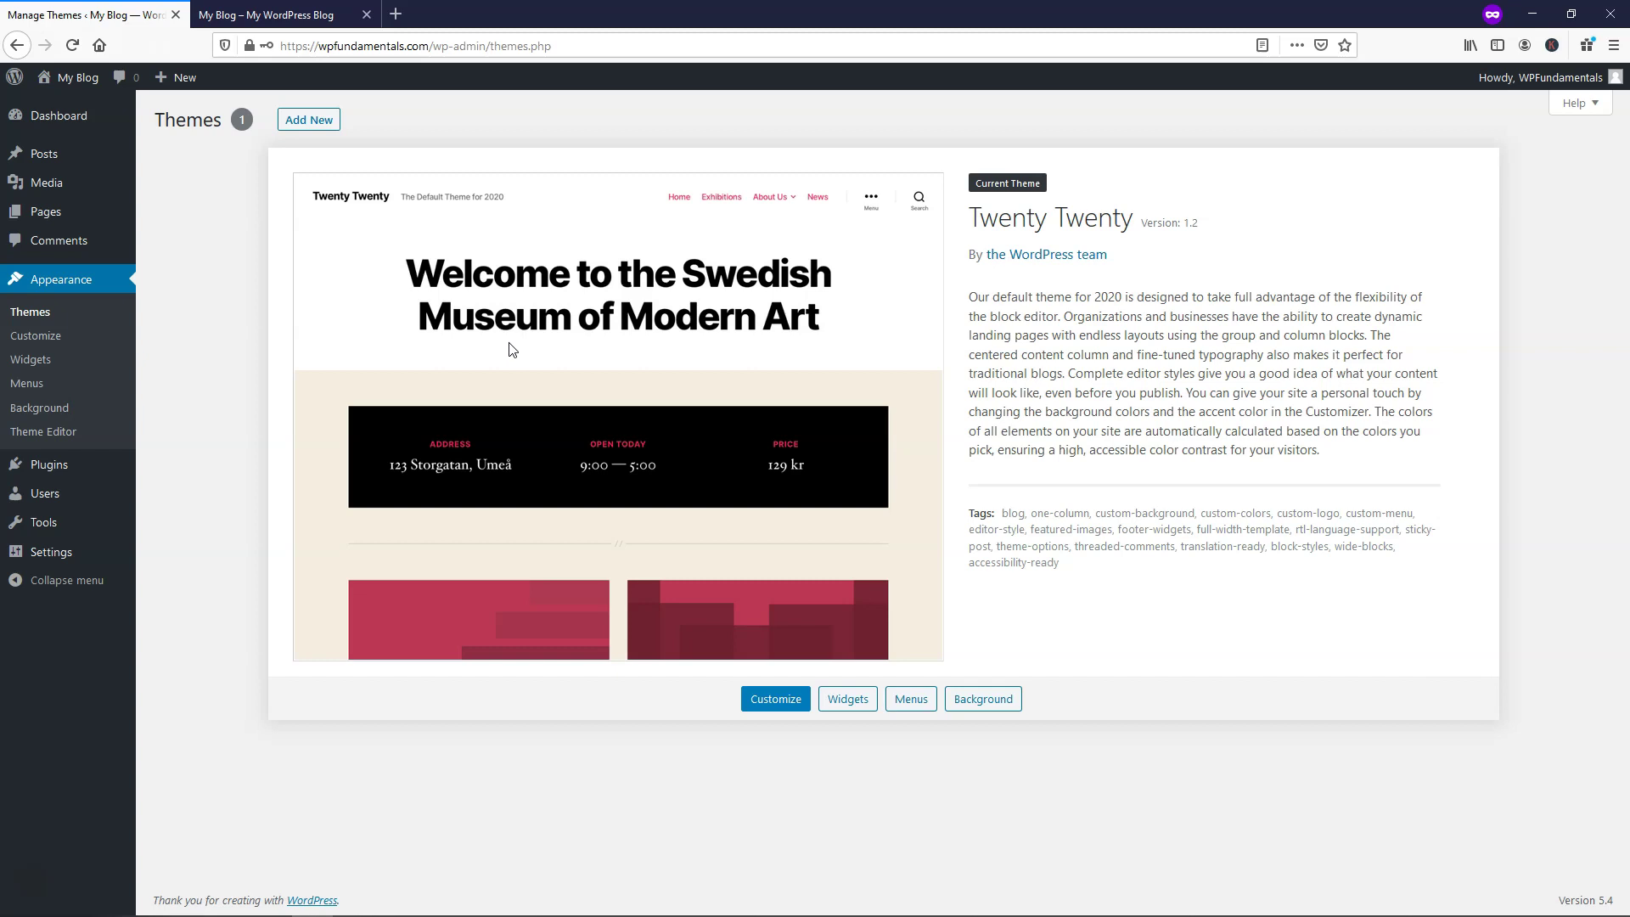
{"action": "left_click", "coordinate": [296, 121]}
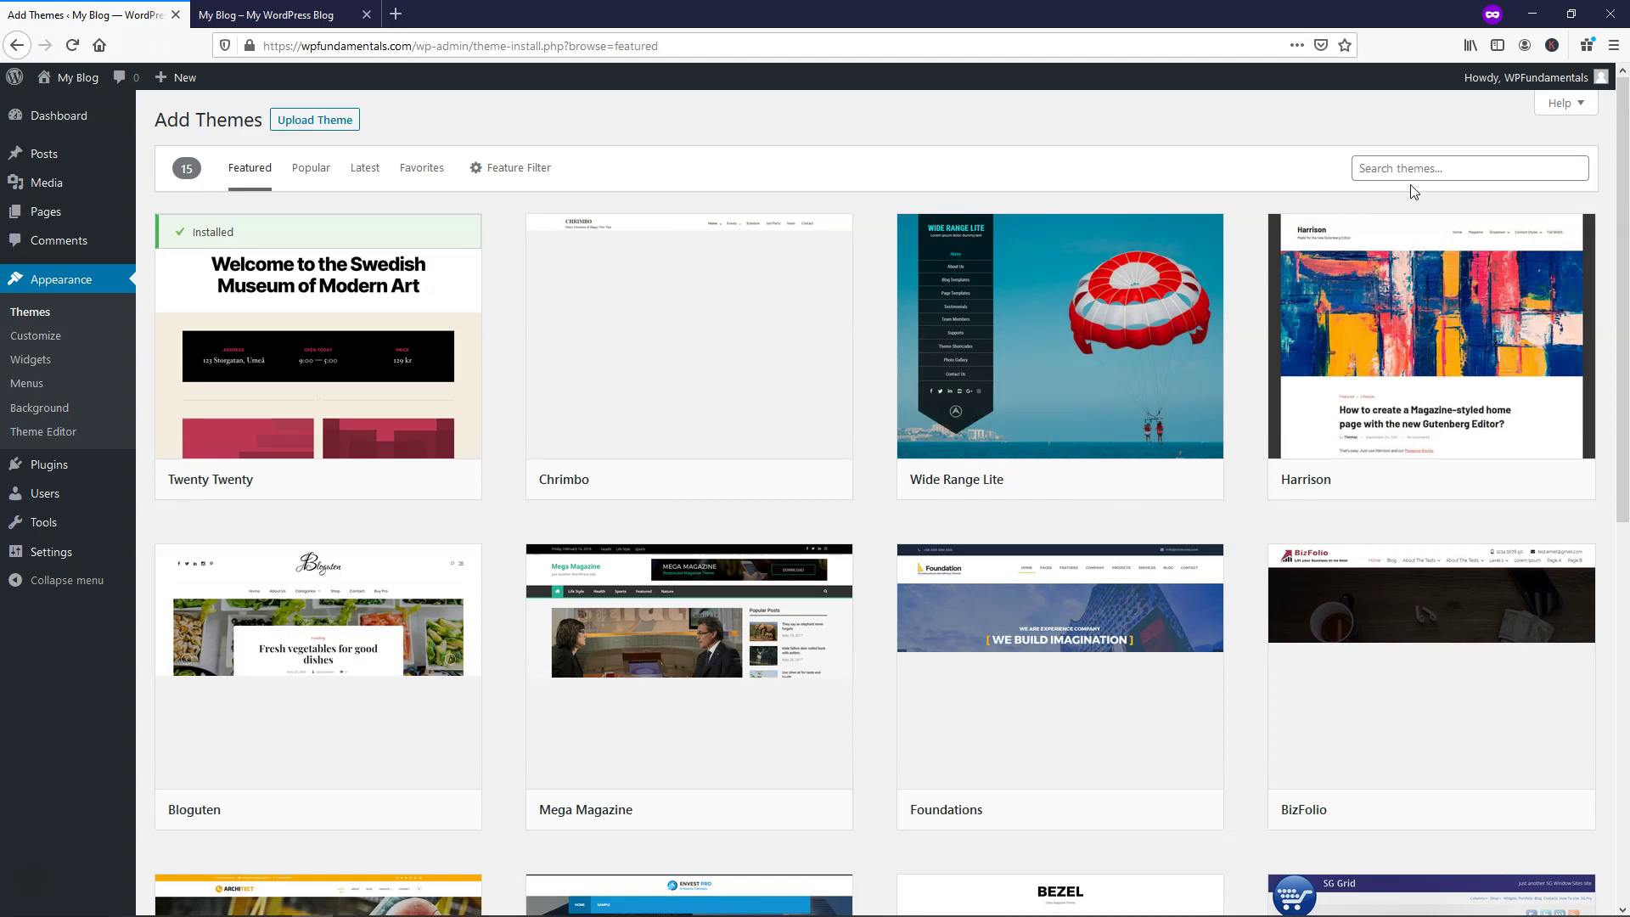
{"action": "left_click", "coordinate": [1405, 174]}
{"action": "type", "text": "astra"}
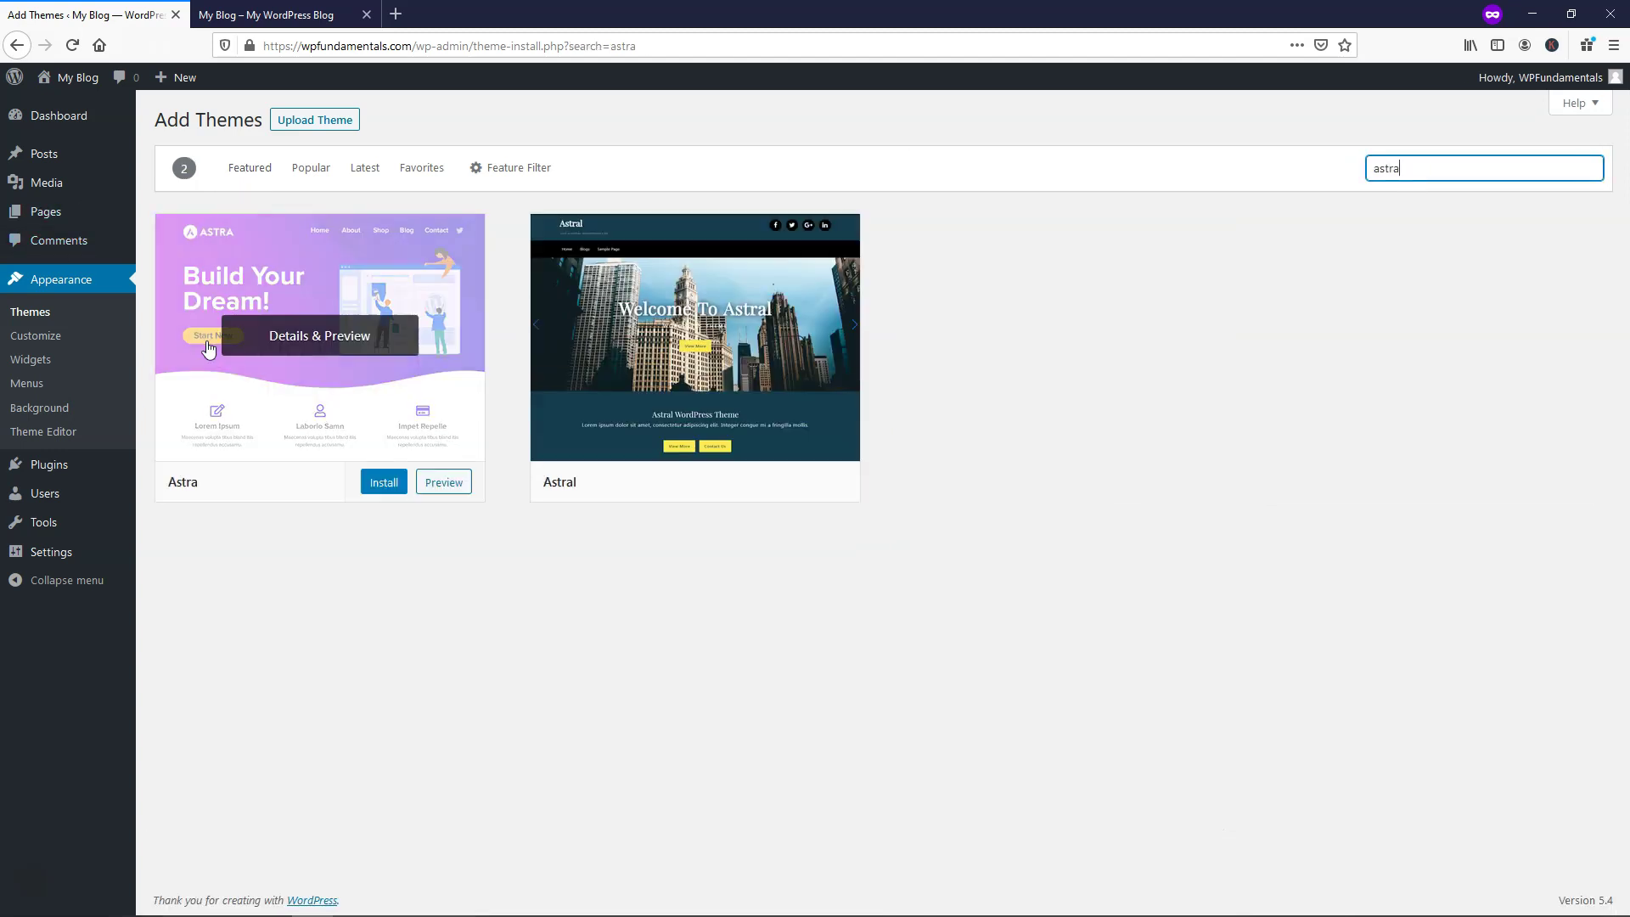
{"action": "left_click", "coordinate": [371, 491]}
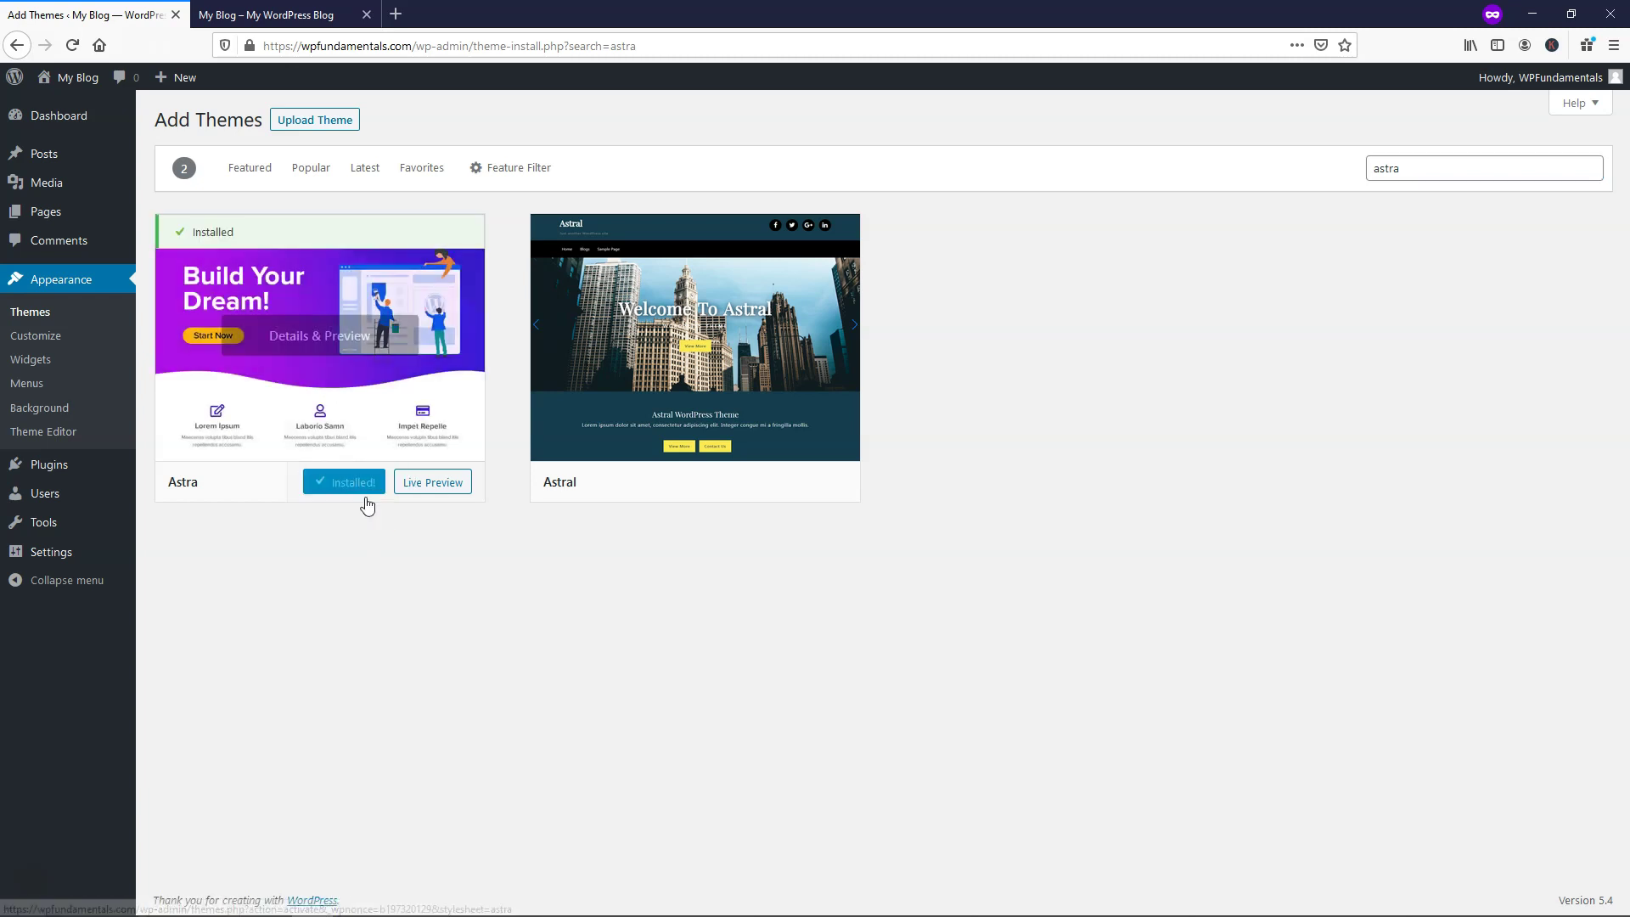
{"action": "left_click", "coordinate": [357, 482]}
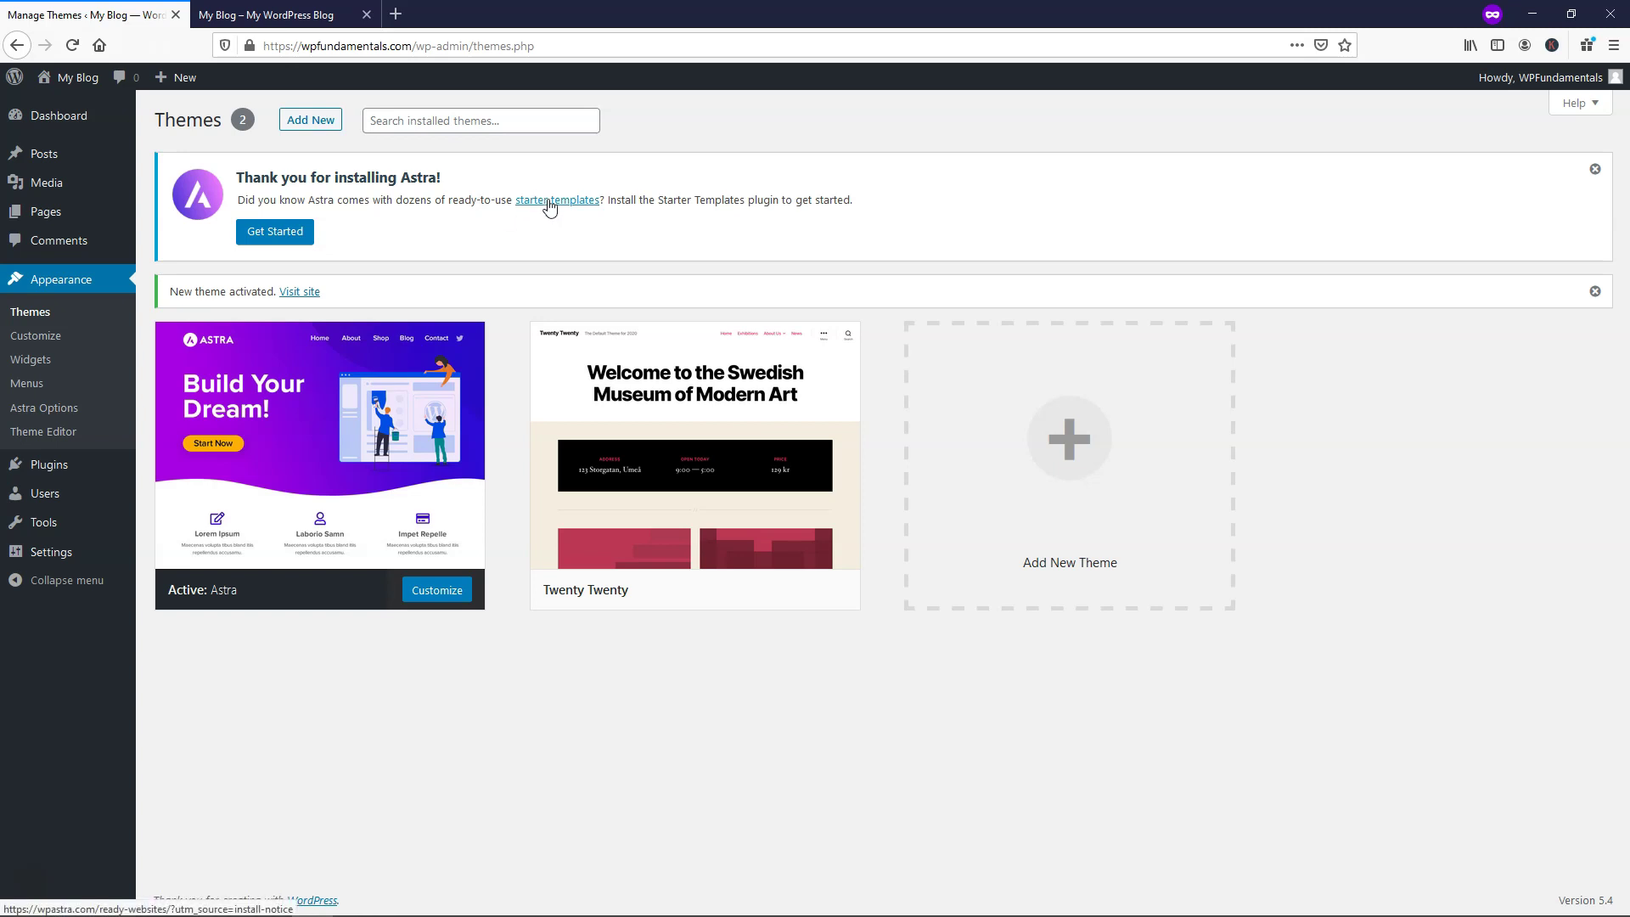
Install Starter Templates, pick Elementor as page builder, and scroll the grid to Animal Welfare
{"action": "left_click", "coordinate": [282, 241]}
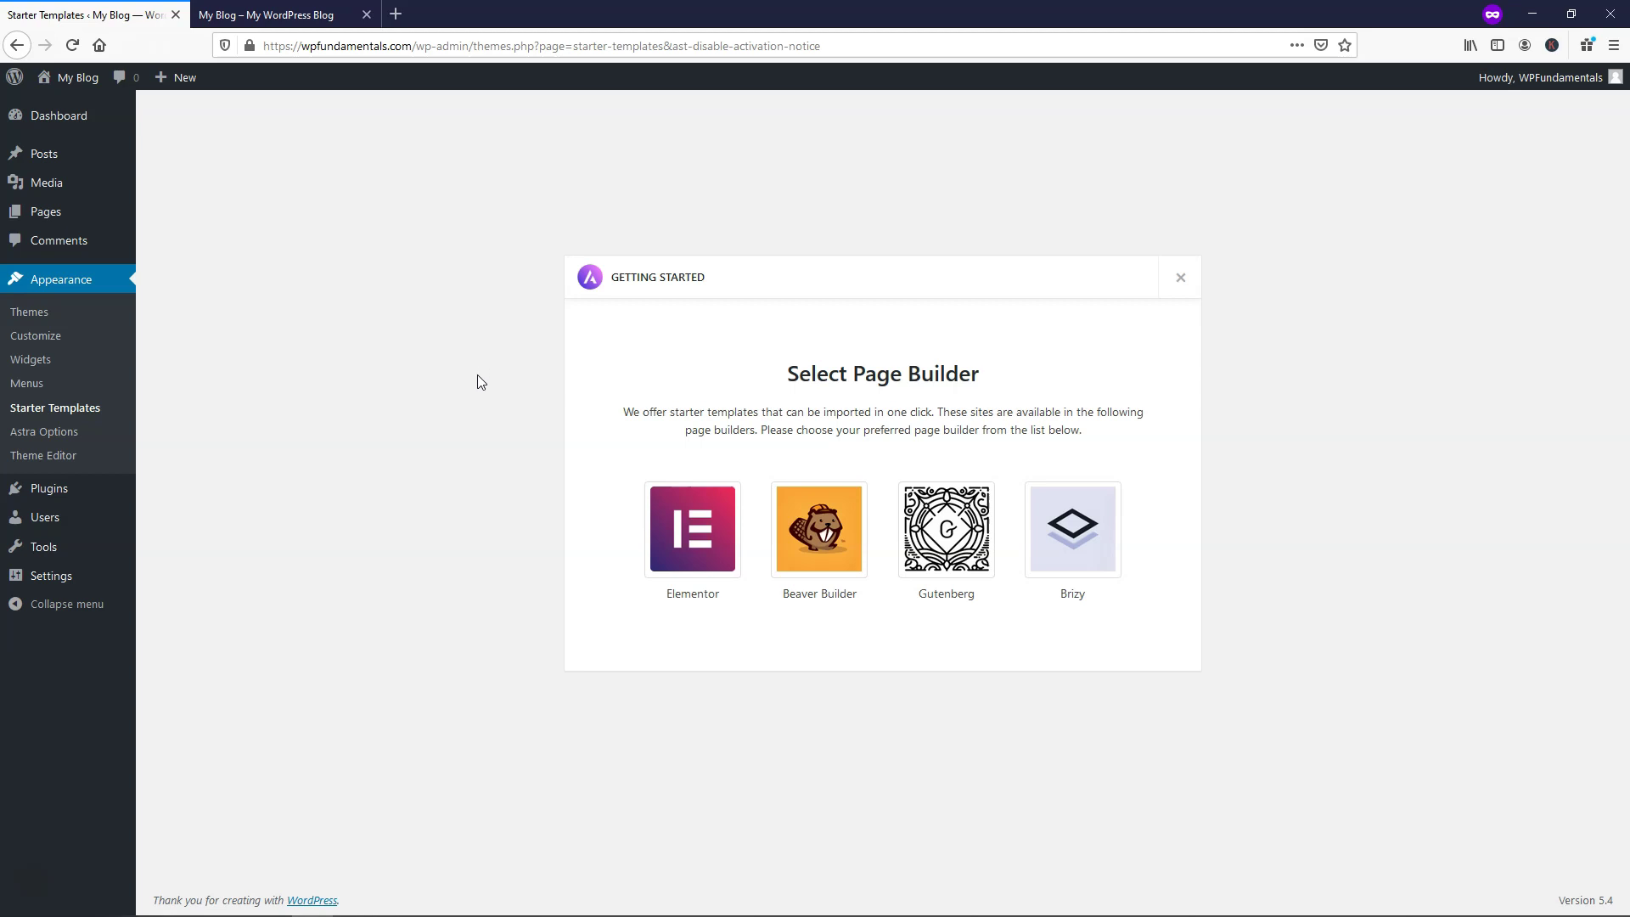
{"action": "left_click", "coordinate": [667, 536]}
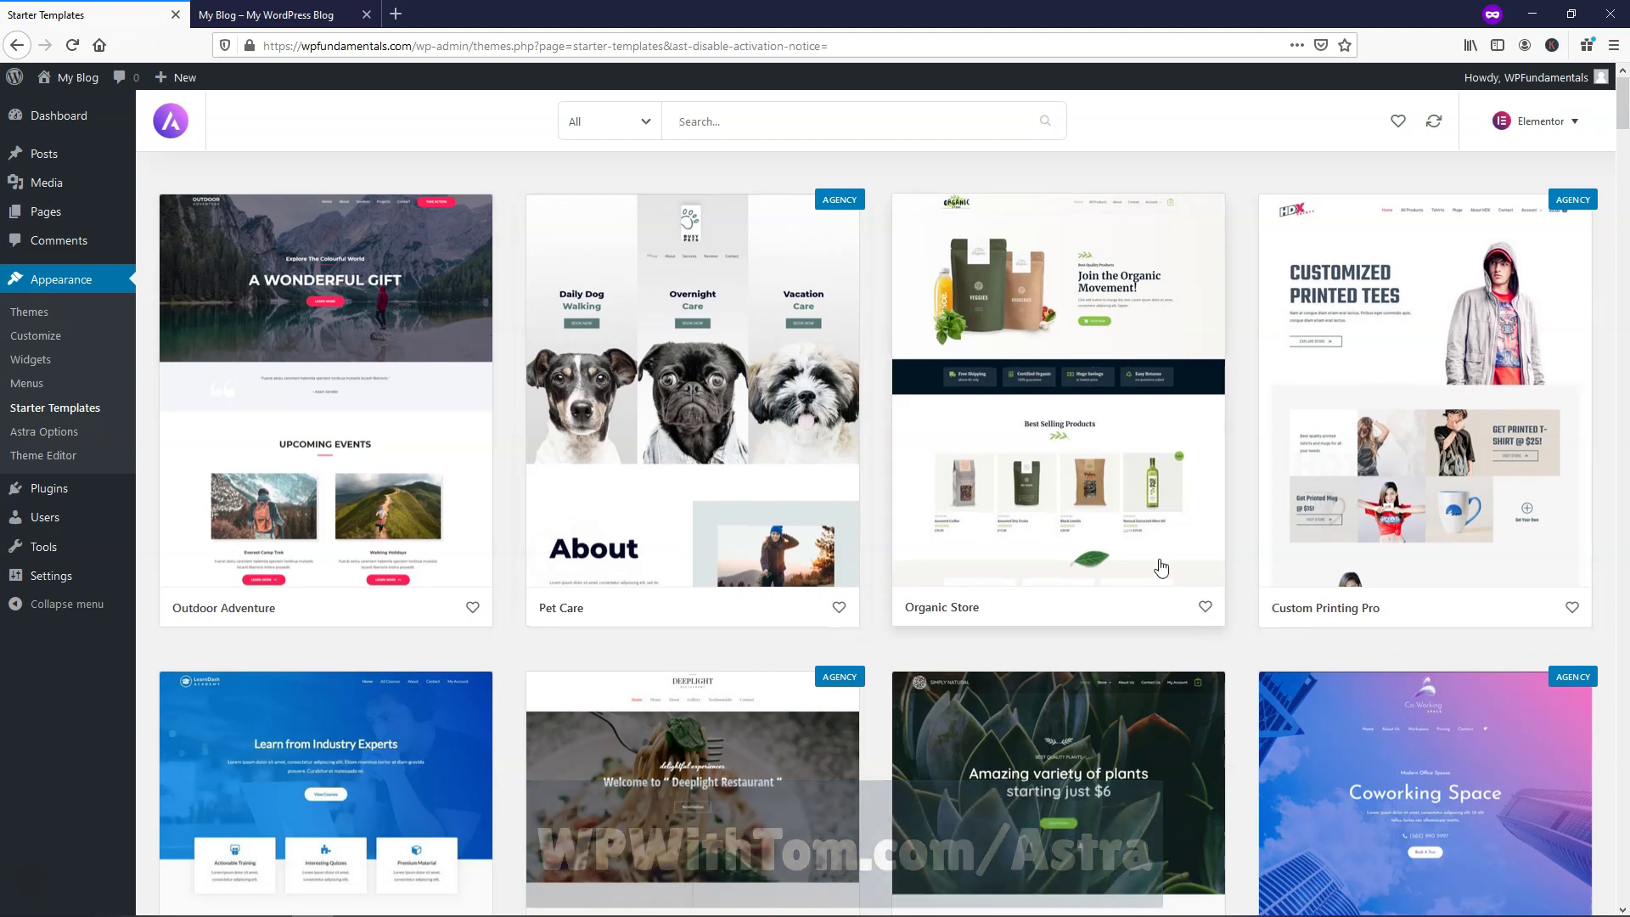
{"action": "scroll", "coordinate": [1207, 444], "scroll_direction": "down", "scroll_amount": 2}
{"action": "scroll", "coordinate": [1206, 444], "scroll_direction": "down", "scroll_amount": 5}
{"action": "scroll", "coordinate": [1207, 444], "scroll_direction": "down", "scroll_amount": 3}
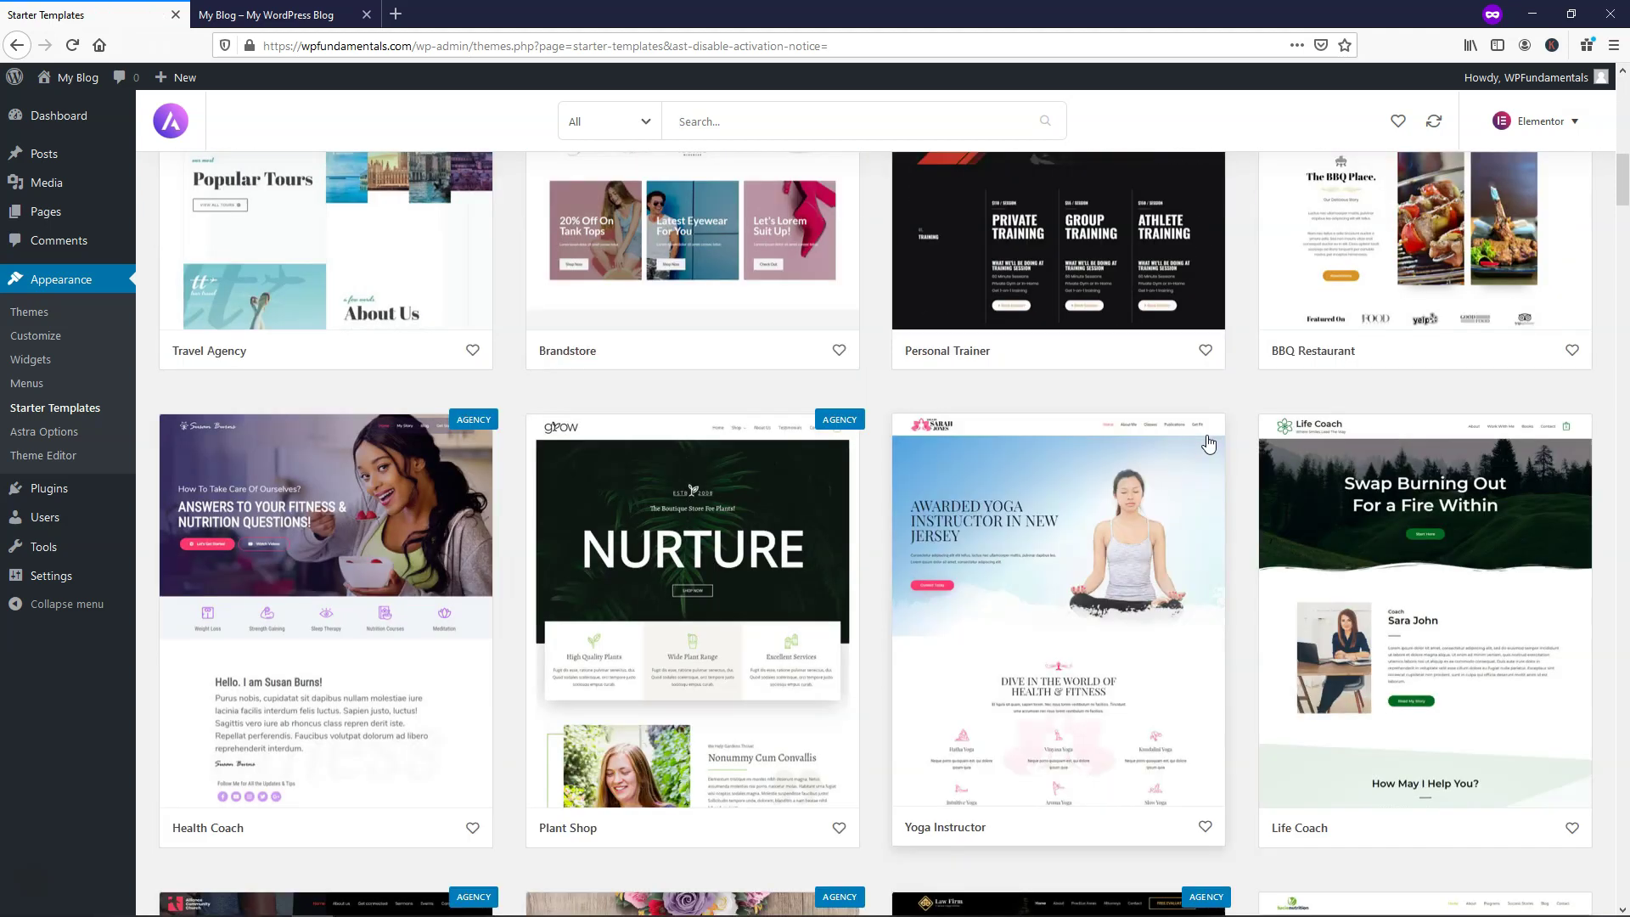
{"action": "scroll", "coordinate": [1206, 444], "scroll_direction": "down", "scroll_amount": 5}
{"action": "scroll", "coordinate": [1206, 445], "scroll_direction": "down", "scroll_amount": 2}
{"action": "scroll", "coordinate": [1206, 445], "scroll_direction": "down", "scroll_amount": 5}
{"action": "scroll", "coordinate": [1202, 449], "scroll_direction": "down", "scroll_amount": 2}
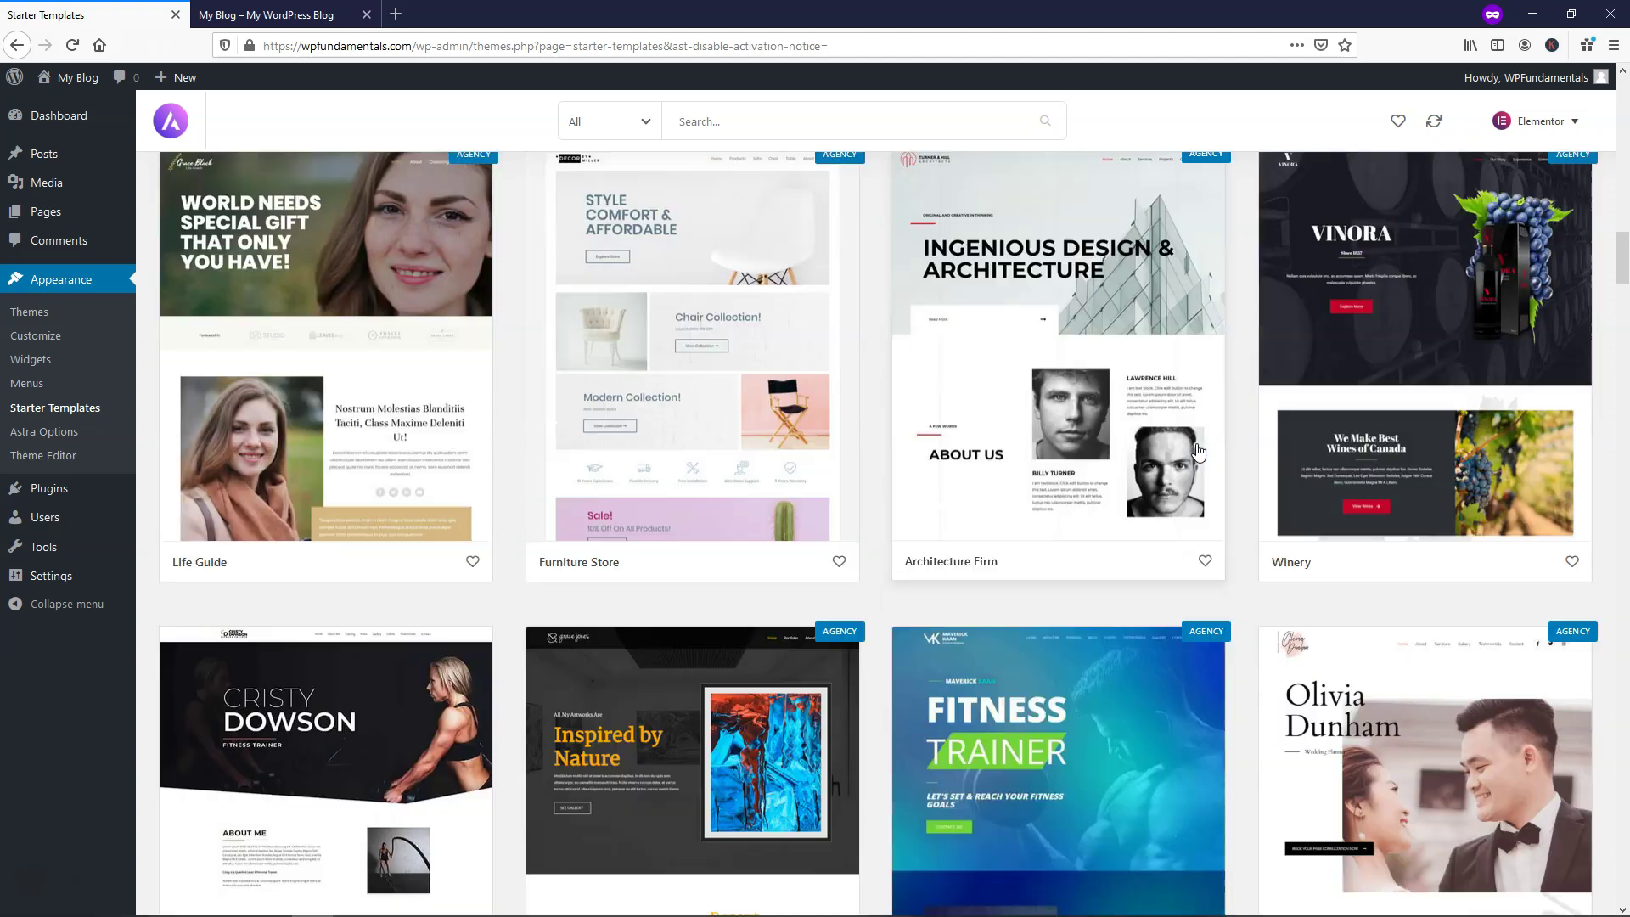
{"action": "scroll", "coordinate": [1199, 451], "scroll_direction": "down", "scroll_amount": 1}
{"action": "scroll", "coordinate": [1196, 452], "scroll_direction": "up", "scroll_amount": 1}
{"action": "scroll", "coordinate": [1188, 453], "scroll_direction": "up", "scroll_amount": 2}
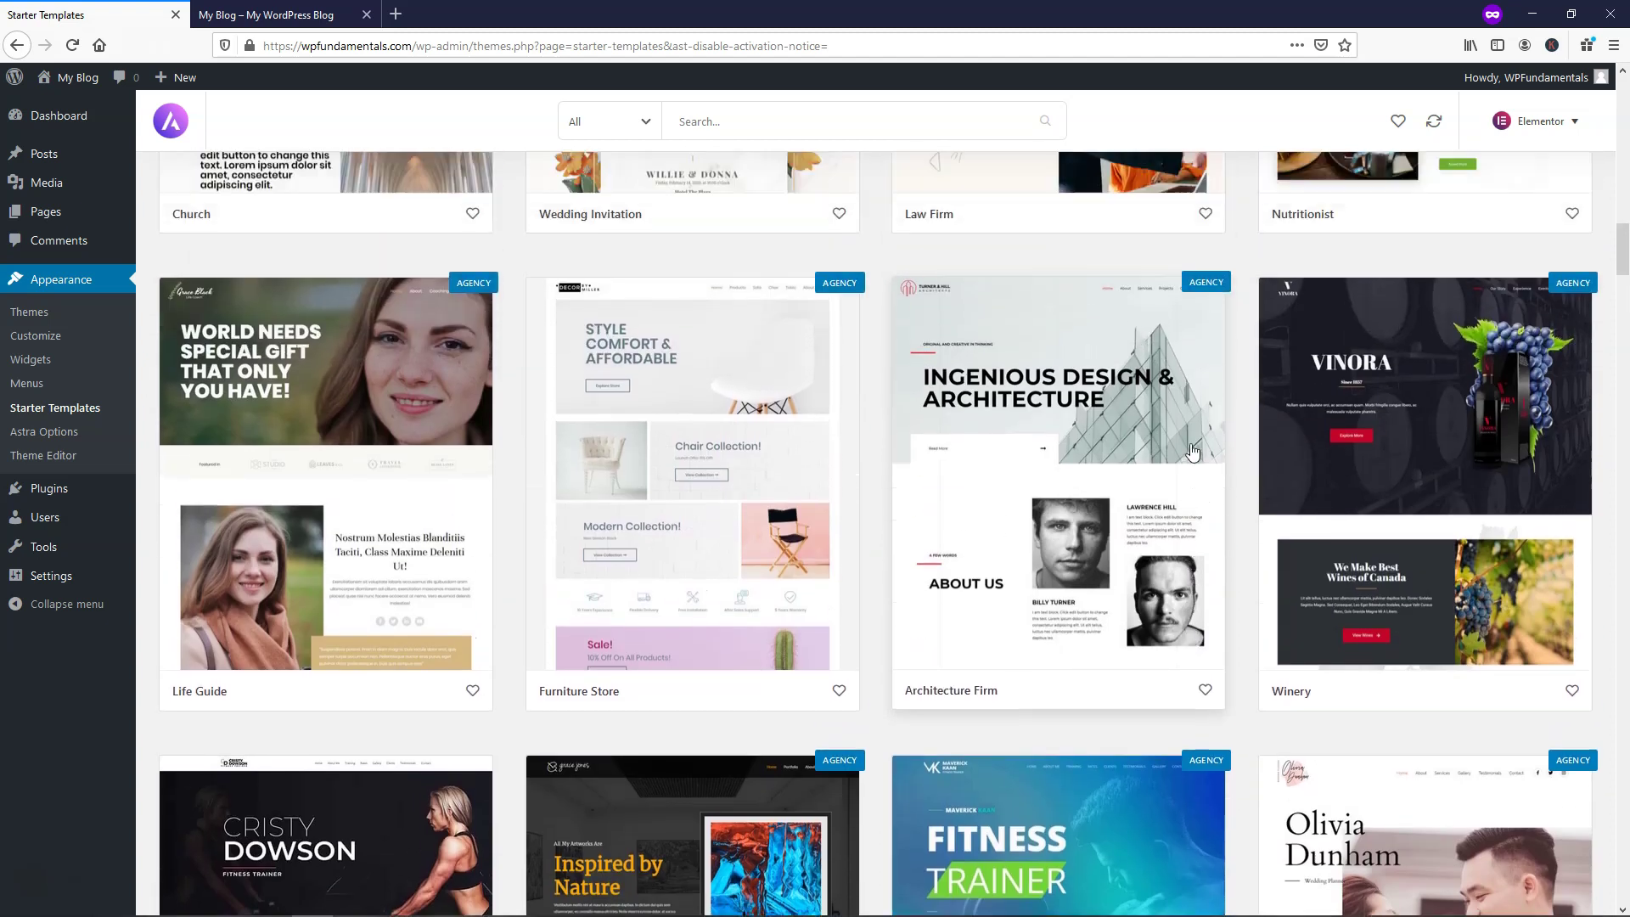
{"action": "scroll", "coordinate": [967, 486], "scroll_direction": "down", "scroll_amount": 5}
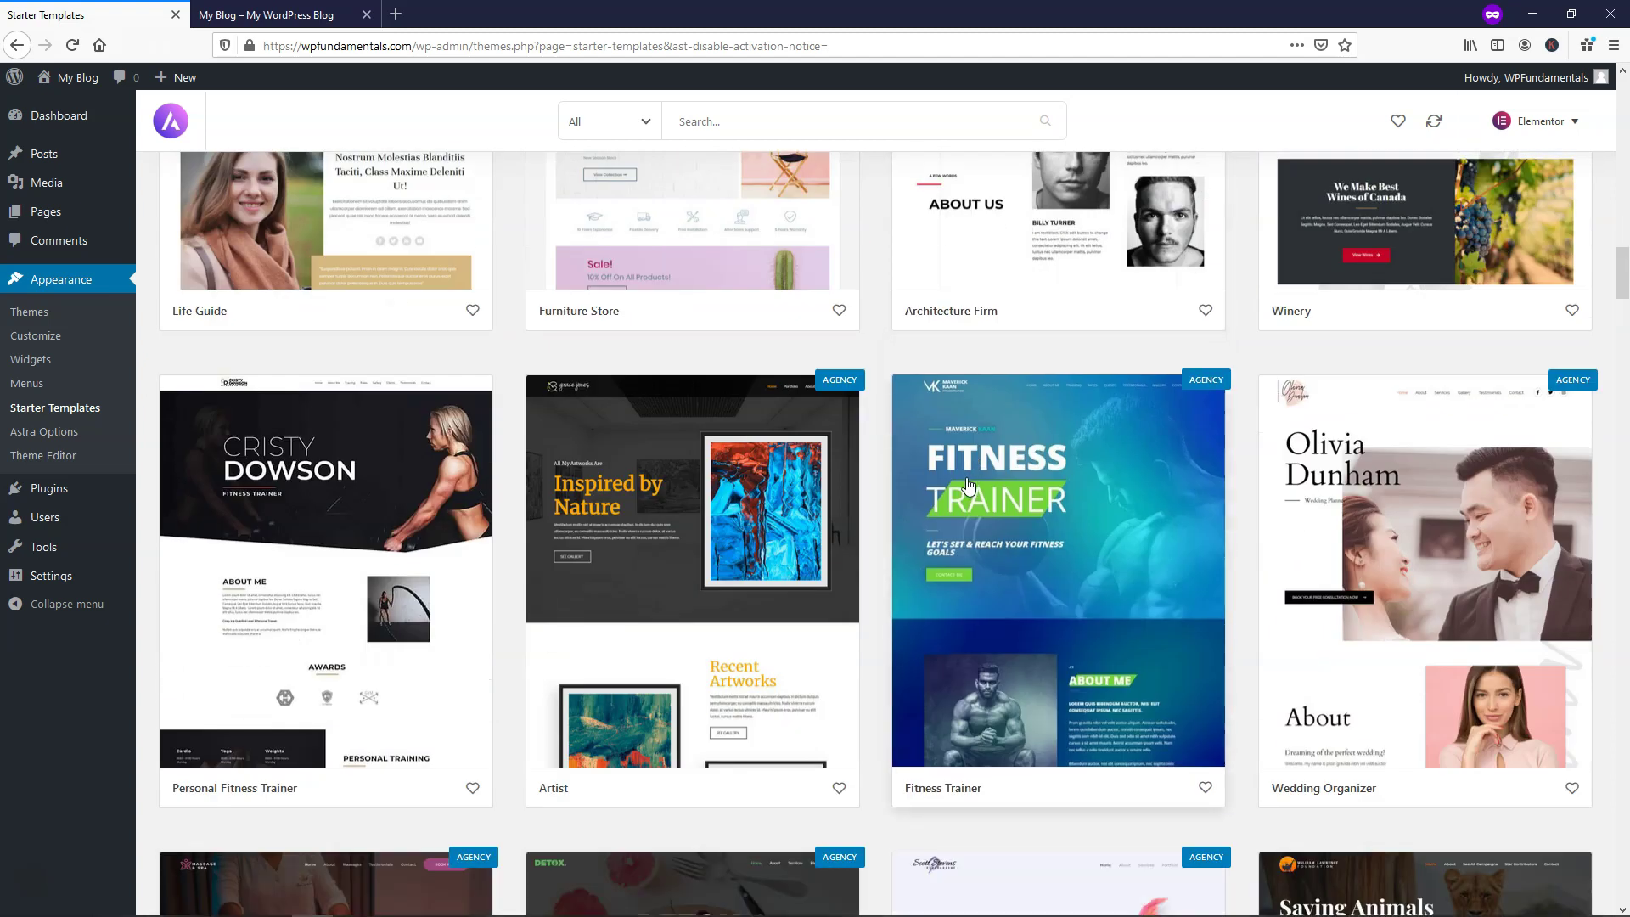
{"action": "scroll", "coordinate": [679, 484], "scroll_direction": "down", "scroll_amount": 4}
{"action": "scroll", "coordinate": [670, 484], "scroll_direction": "down", "scroll_amount": 2}
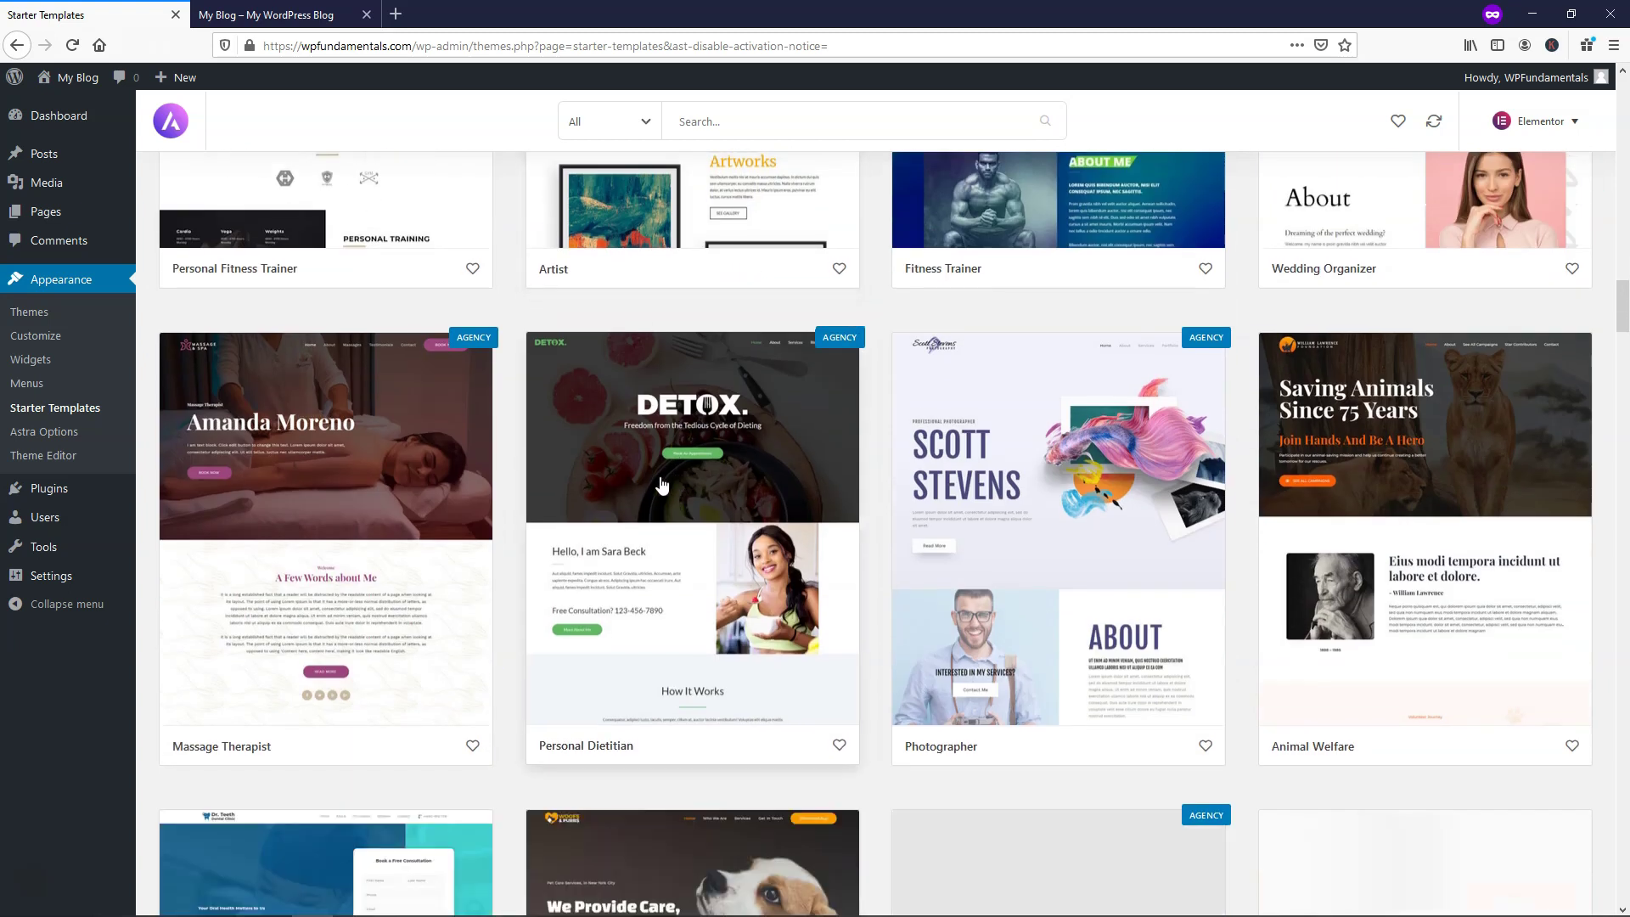
Open the Animal Welfare template, preview its About Us page, and choose Import Complete Site
{"action": "left_click", "coordinate": [1411, 461]}
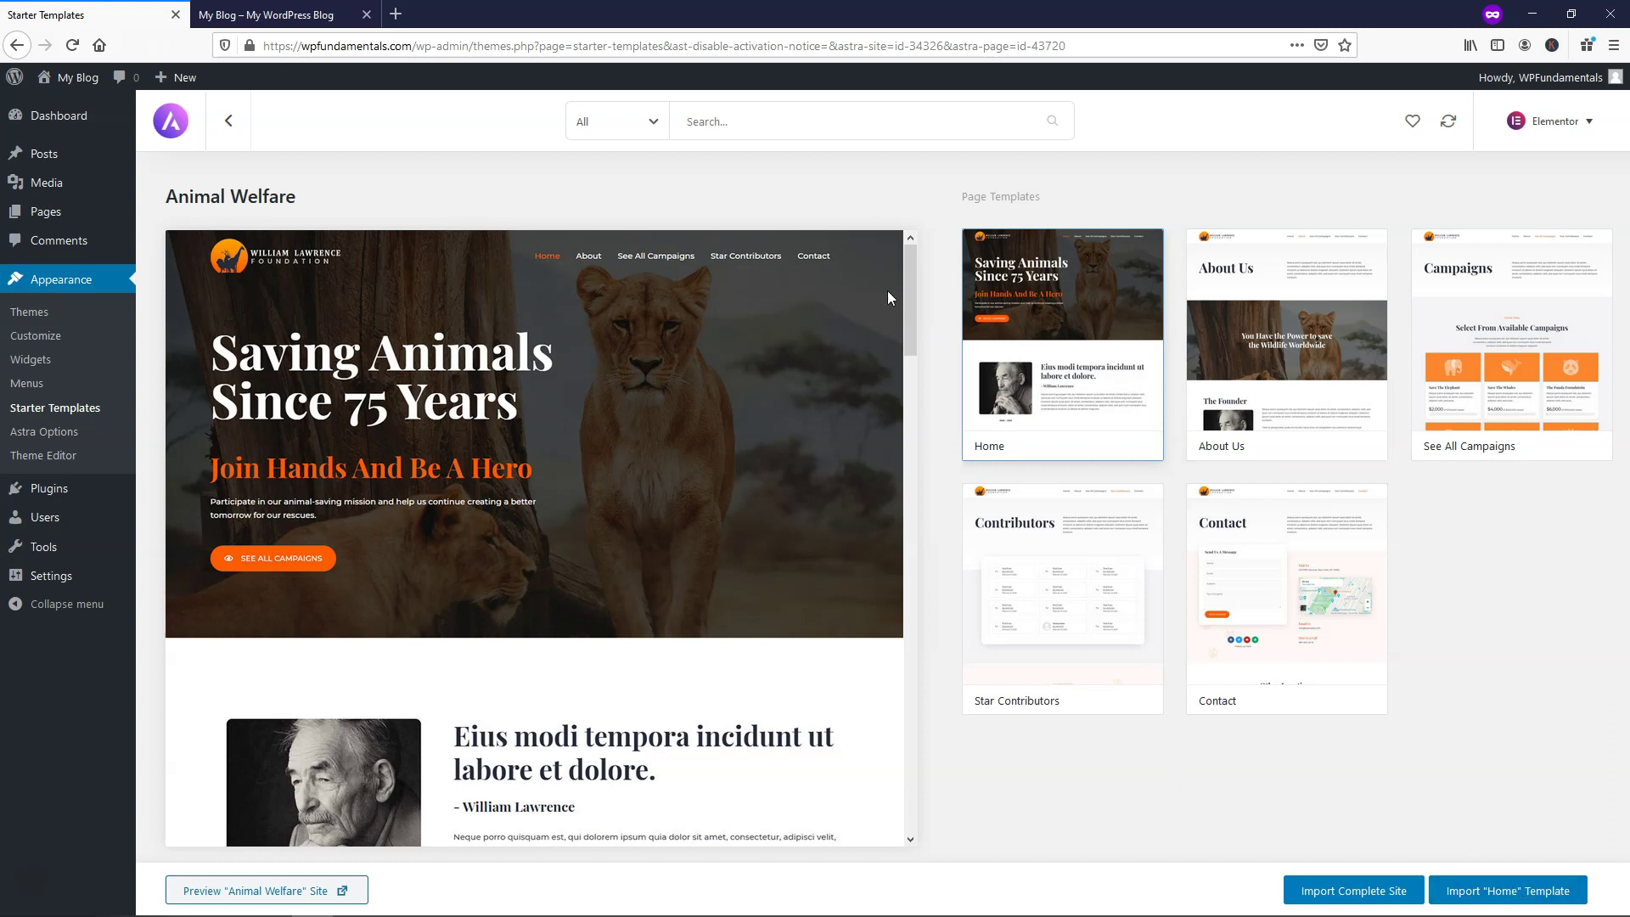
{"action": "mouse_move", "coordinate": [908, 280]}
{"action": "left_mouse_down"}
{"action": "mouse_move", "coordinate": [883, 712]}
{"action": "mouse_move", "coordinate": [916, 266]}
{"action": "left_mouse_up"}
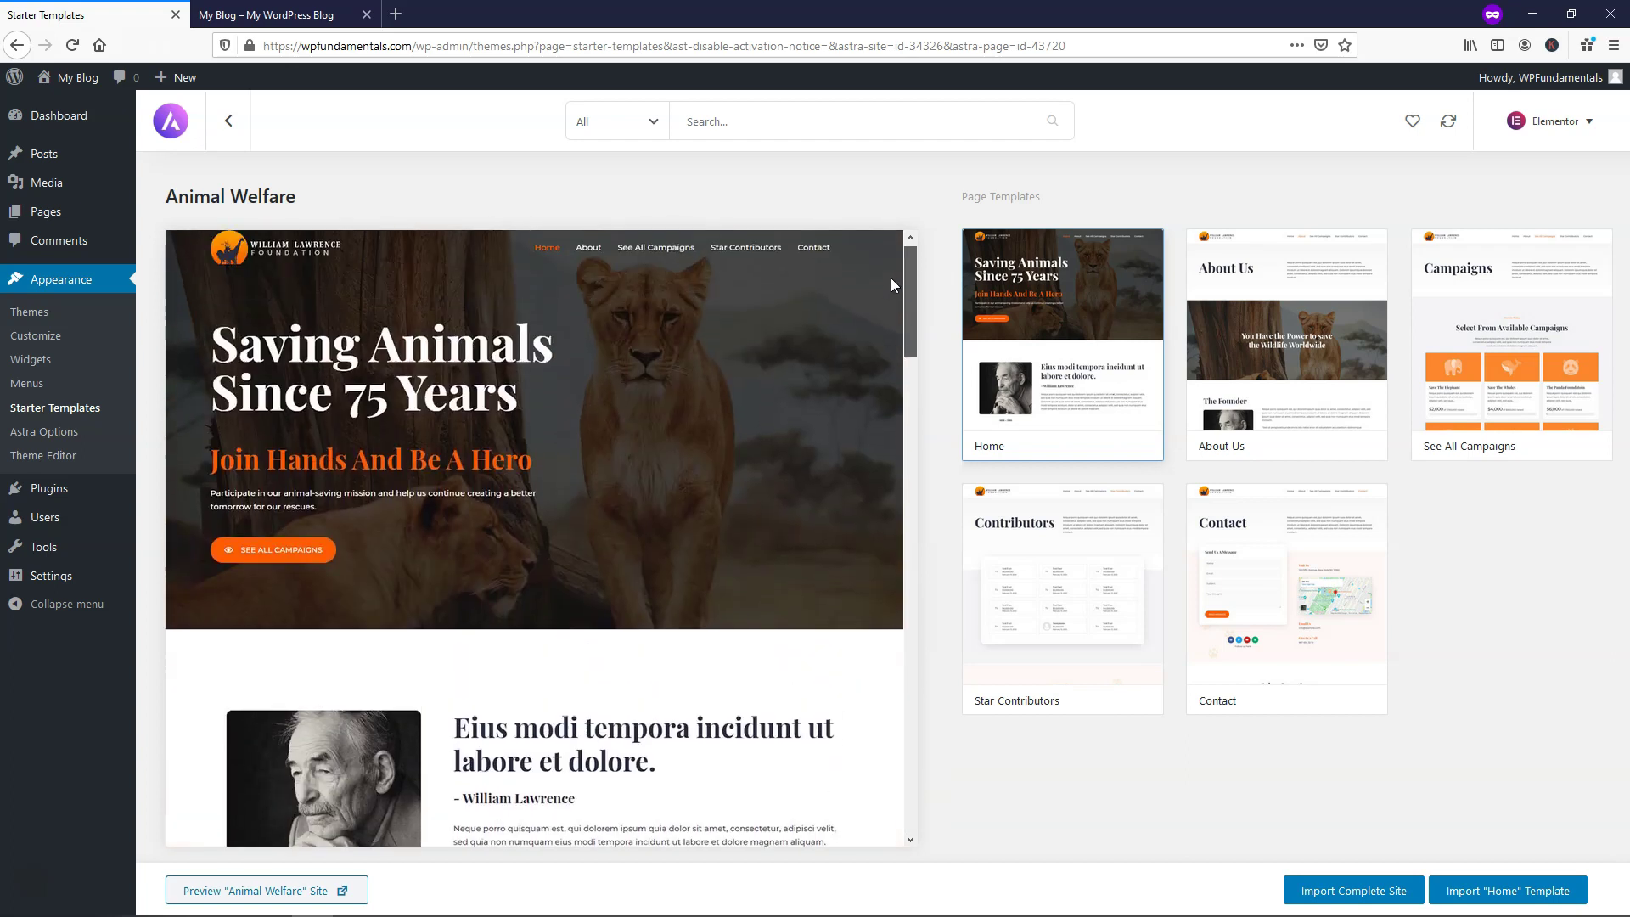
{"action": "left_click", "coordinate": [1269, 352]}
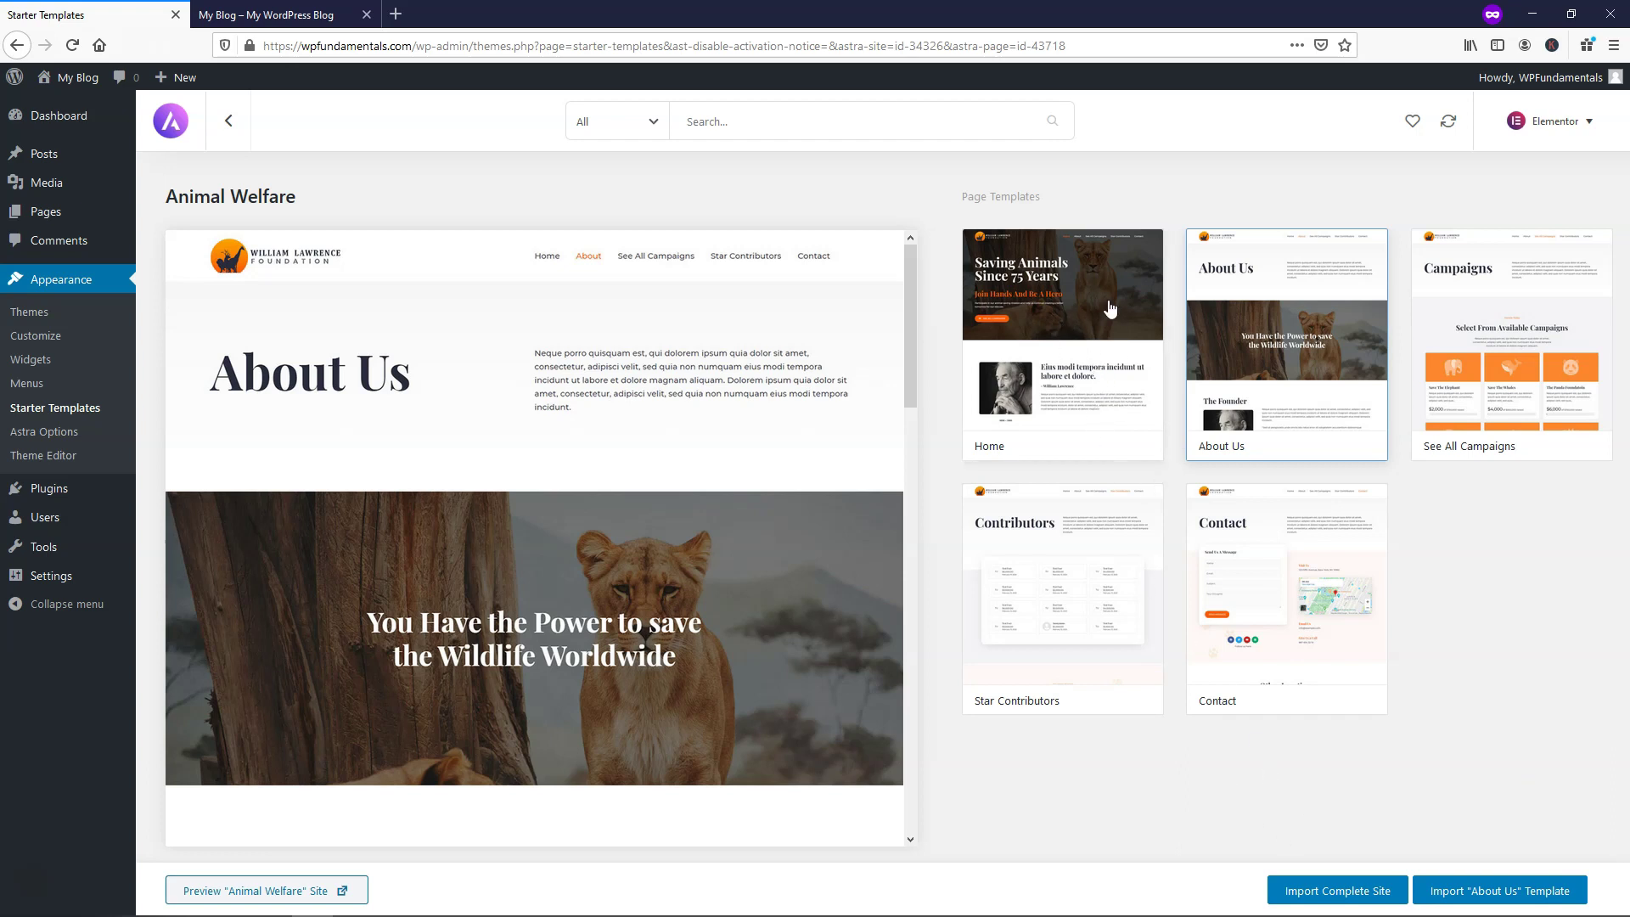
{"action": "left_click", "coordinate": [322, 15]}
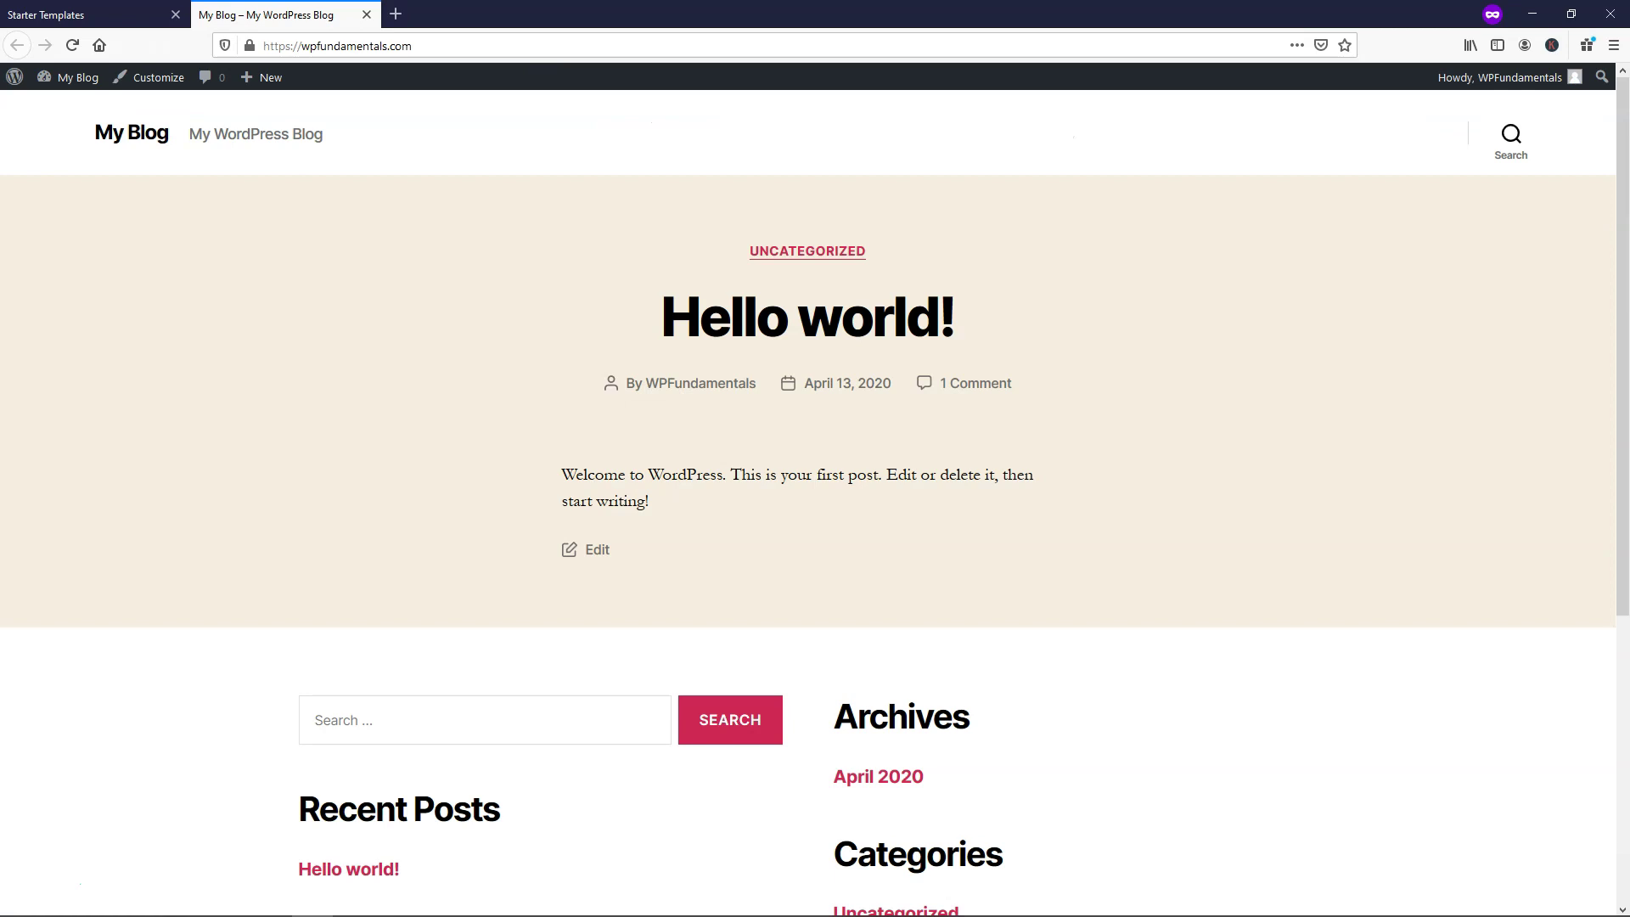
{"action": "left_click", "coordinate": [93, 14]}
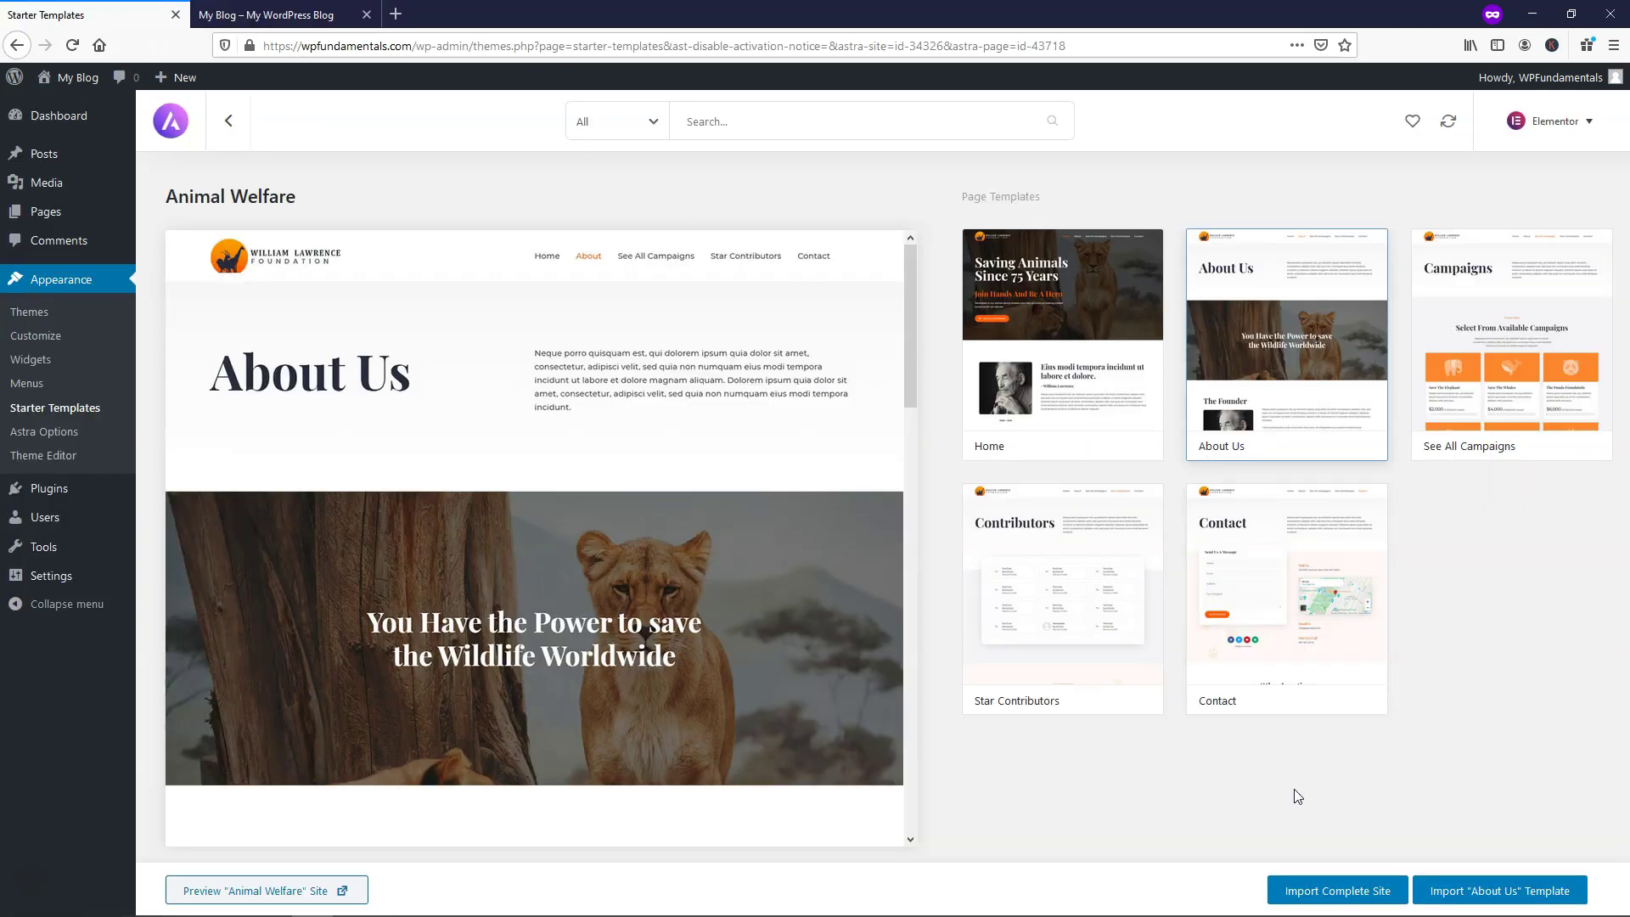
{"action": "left_click", "coordinate": [1318, 888]}
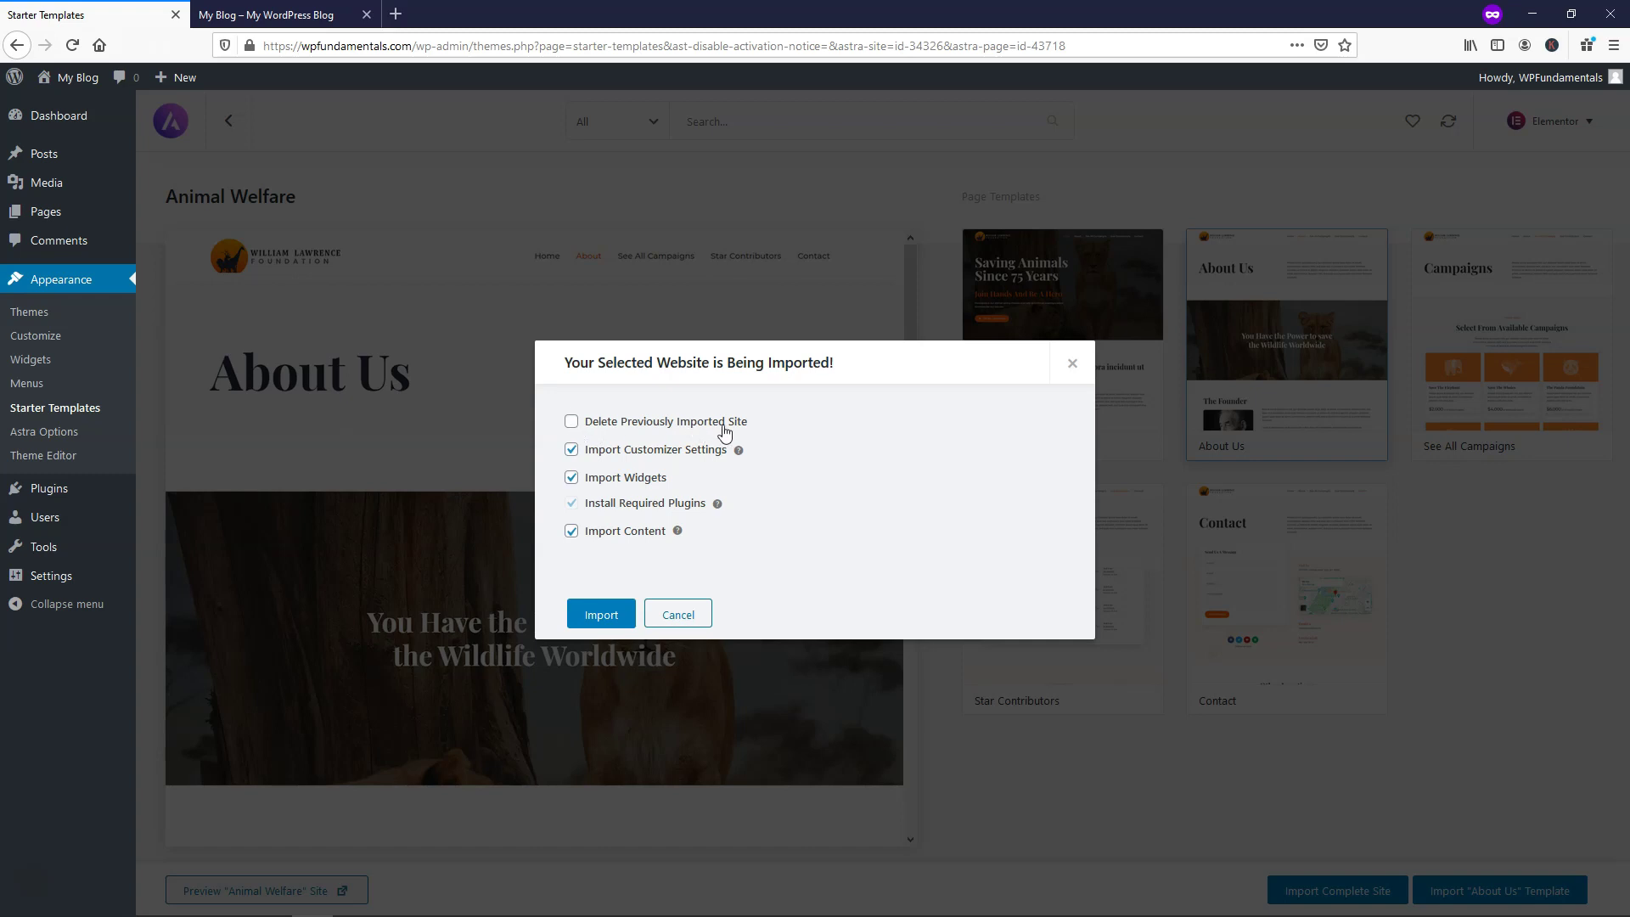
Import the Animal Welfare site with the default options checked
{"action": "left_click", "coordinate": [599, 614]}
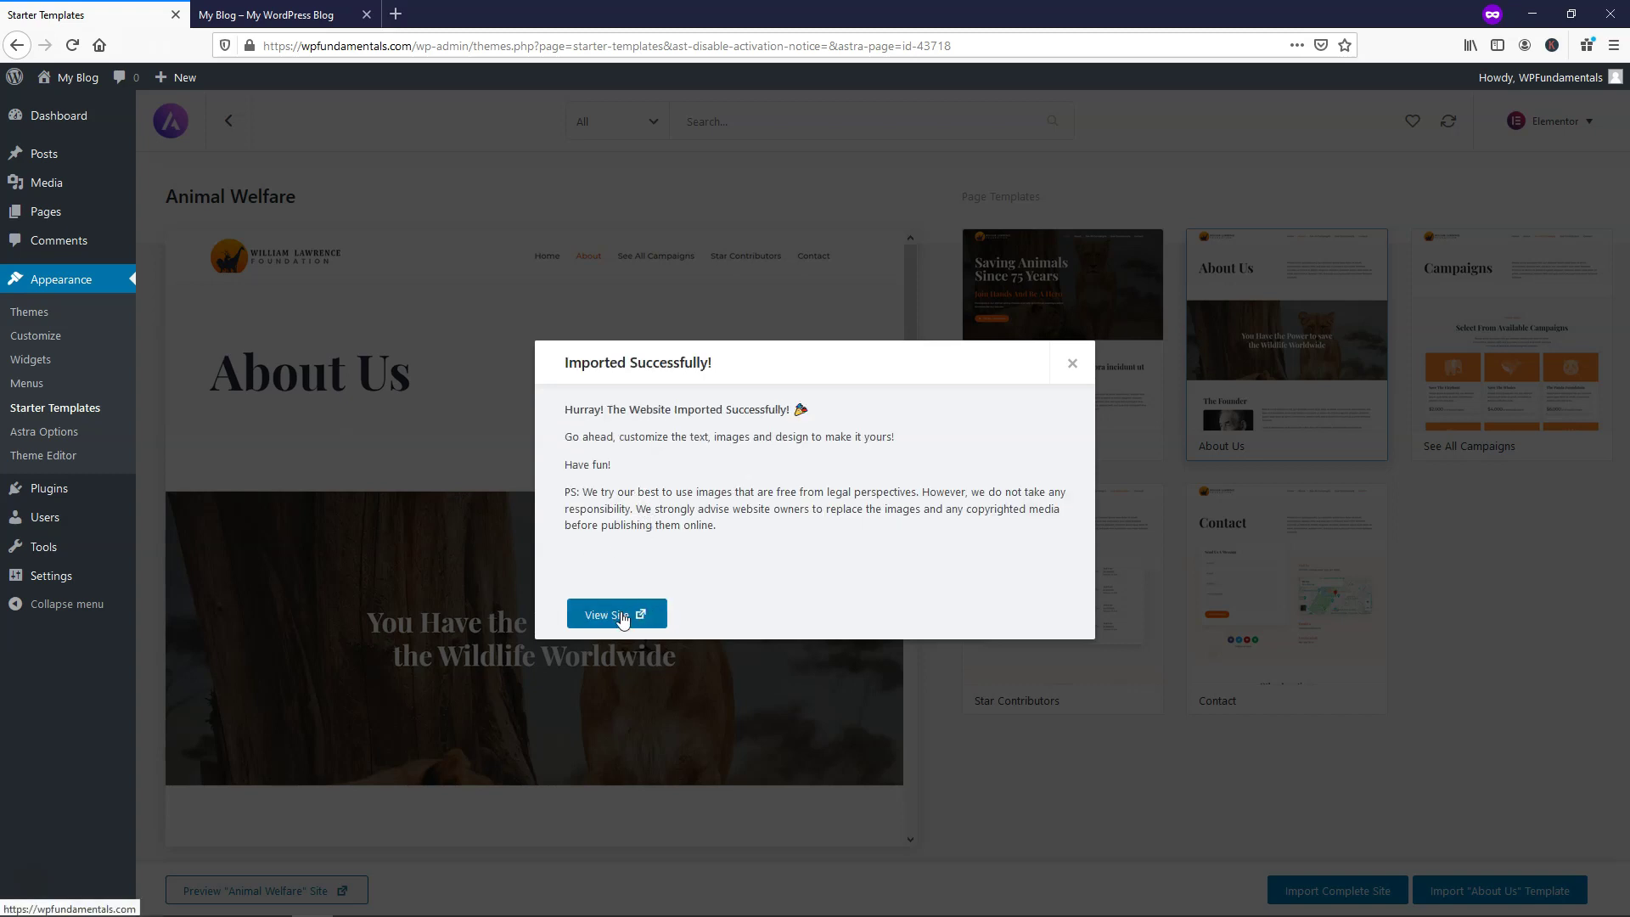
Open the imported William Lawrence Foundation site in a new tab via View Site
{"action": "left_click", "coordinate": [614, 621]}
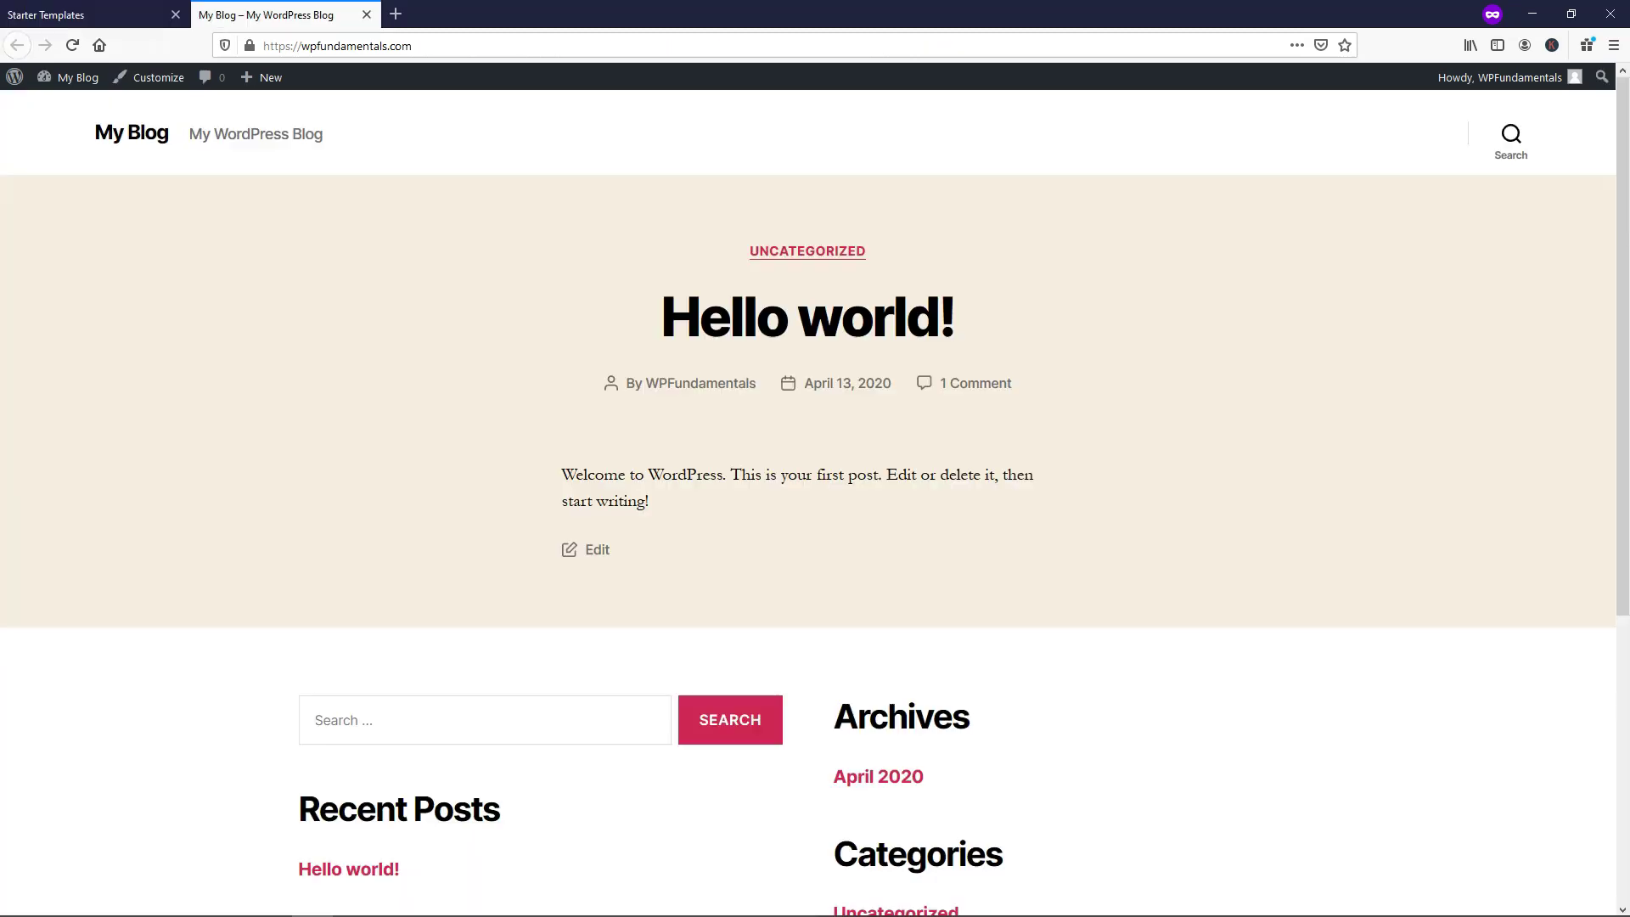
{"action": "left_click", "coordinate": [183, 16]}
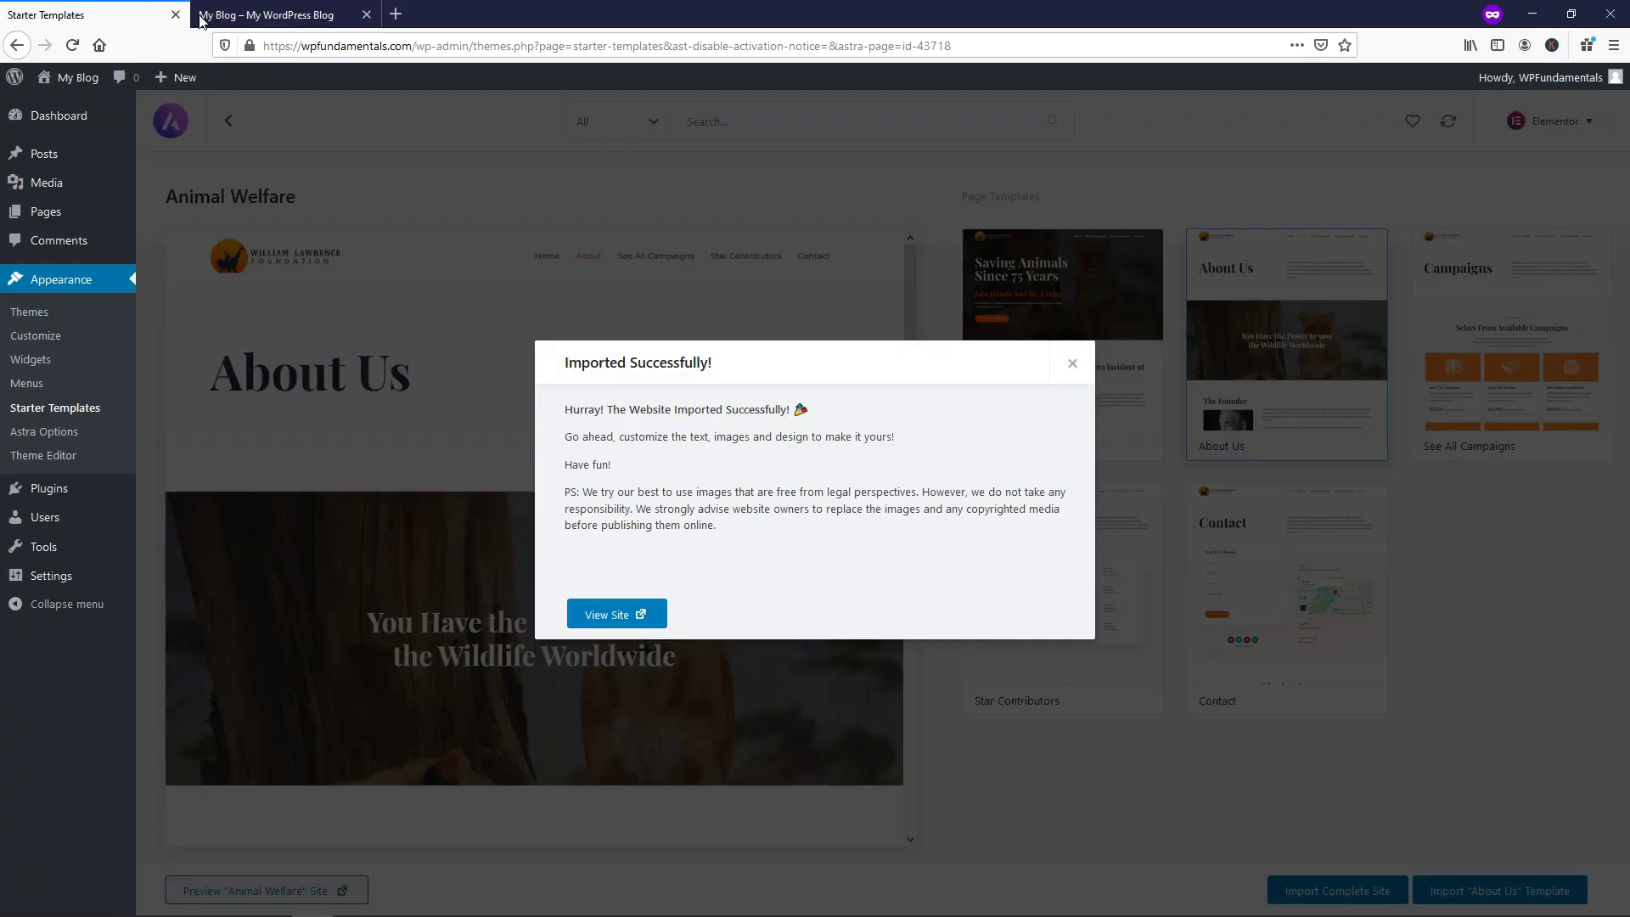
{"action": "left_click", "coordinate": [602, 618]}
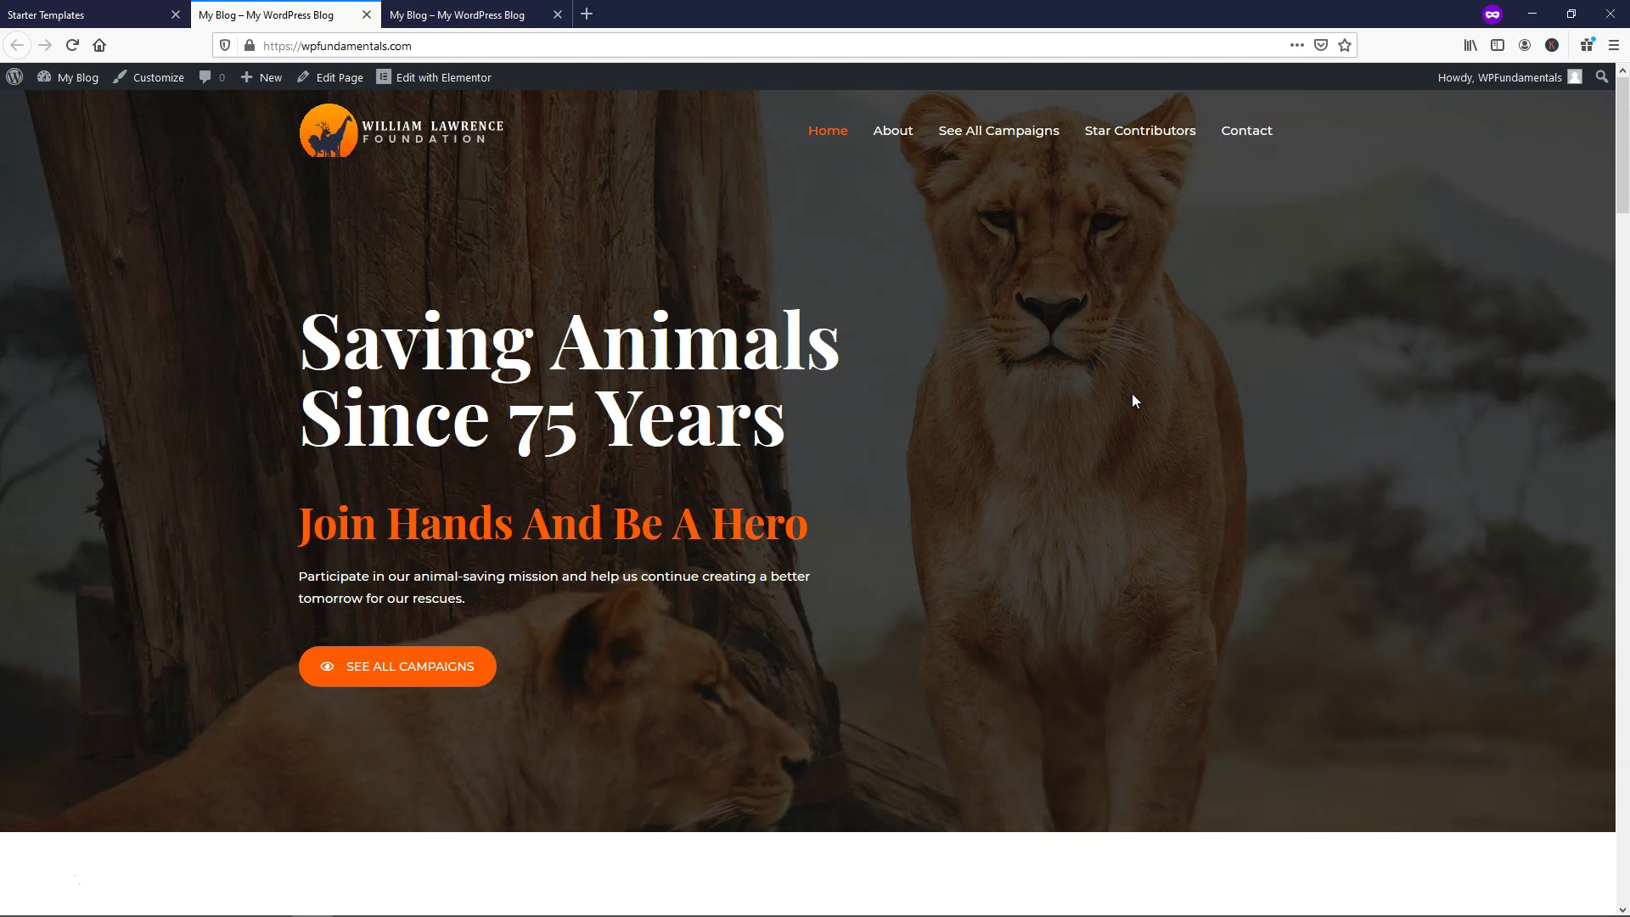
{"action": "left_click", "coordinate": [895, 132]}
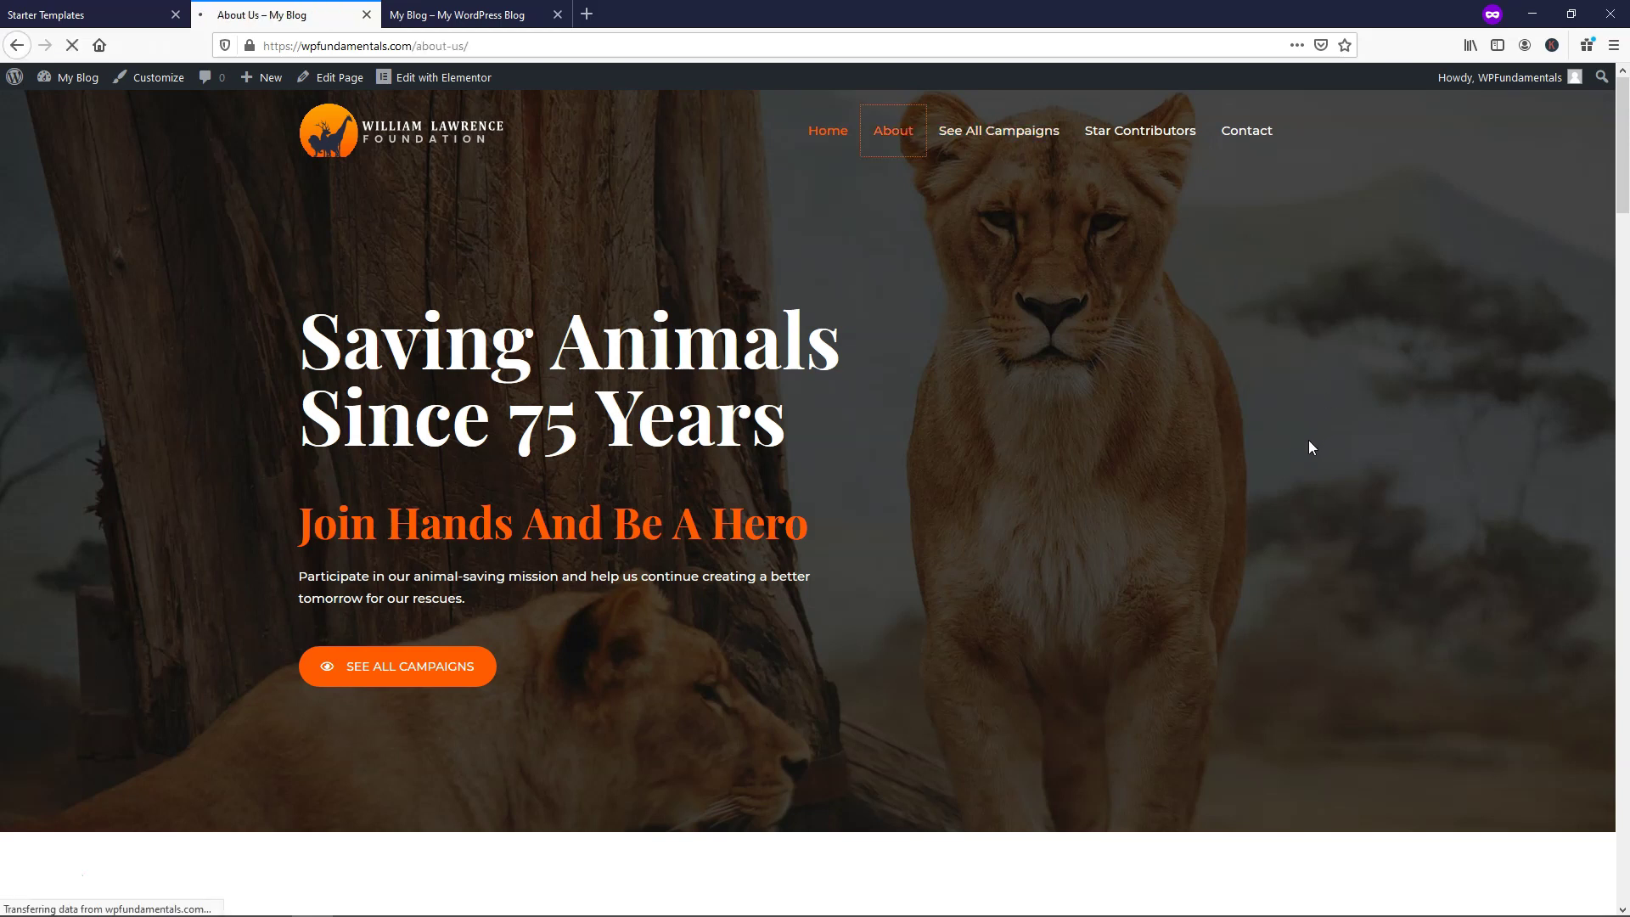
{"action": "scroll", "coordinate": [1329, 425], "scroll_direction": "down", "scroll_amount": 2}
{"action": "scroll", "coordinate": [1326, 391], "scroll_direction": "down", "scroll_amount": 8}
{"action": "scroll", "coordinate": [1321, 394], "scroll_direction": "down", "scroll_amount": 8}
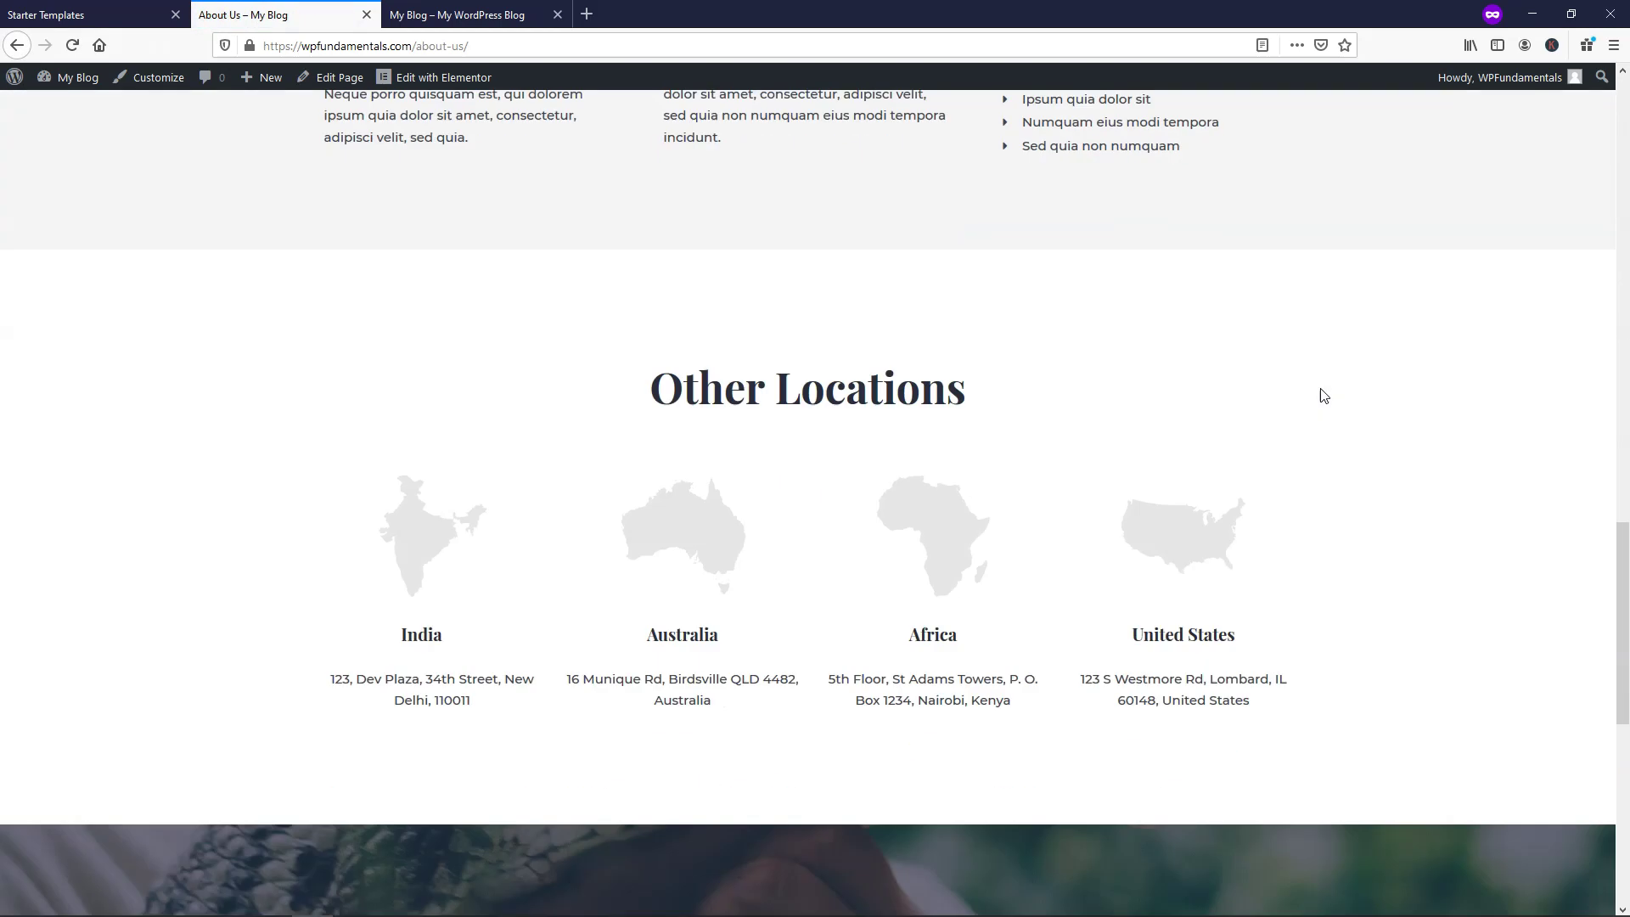
{"action": "scroll", "coordinate": [1322, 395], "scroll_direction": "down", "scroll_amount": 5}
{"action": "scroll", "coordinate": [1320, 395], "scroll_direction": "up", "scroll_amount": 8}
{"action": "scroll", "coordinate": [1320, 395], "scroll_direction": "up", "scroll_amount": 8}
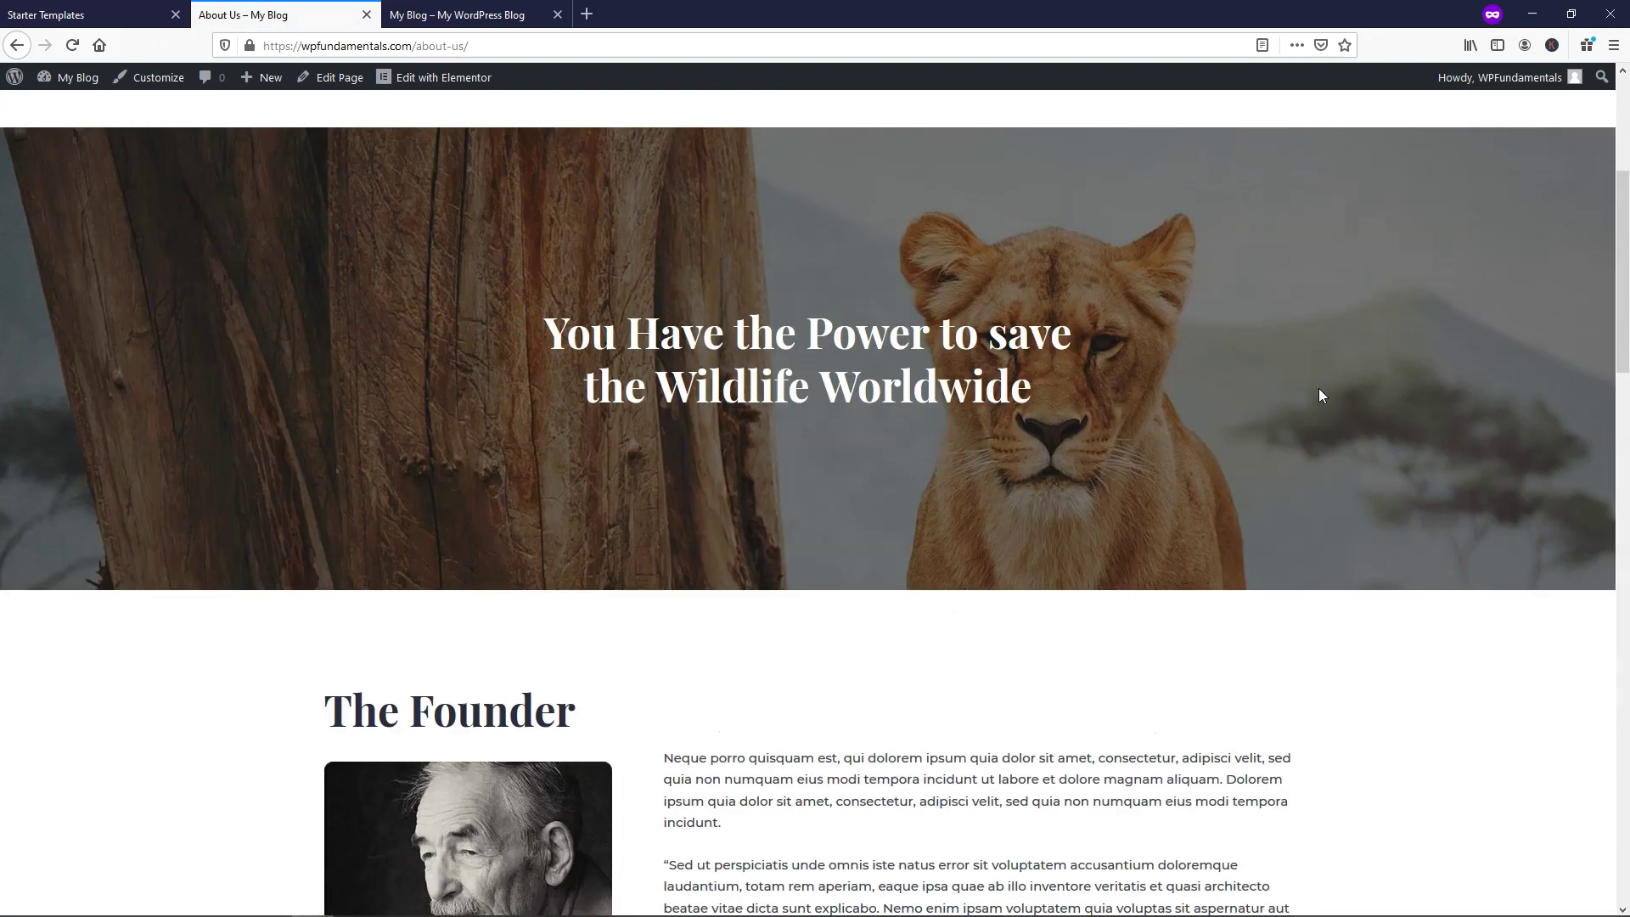
{"action": "scroll", "coordinate": [1320, 395], "scroll_direction": "up", "scroll_amount": 5}
{"action": "left_click", "coordinate": [820, 136]}
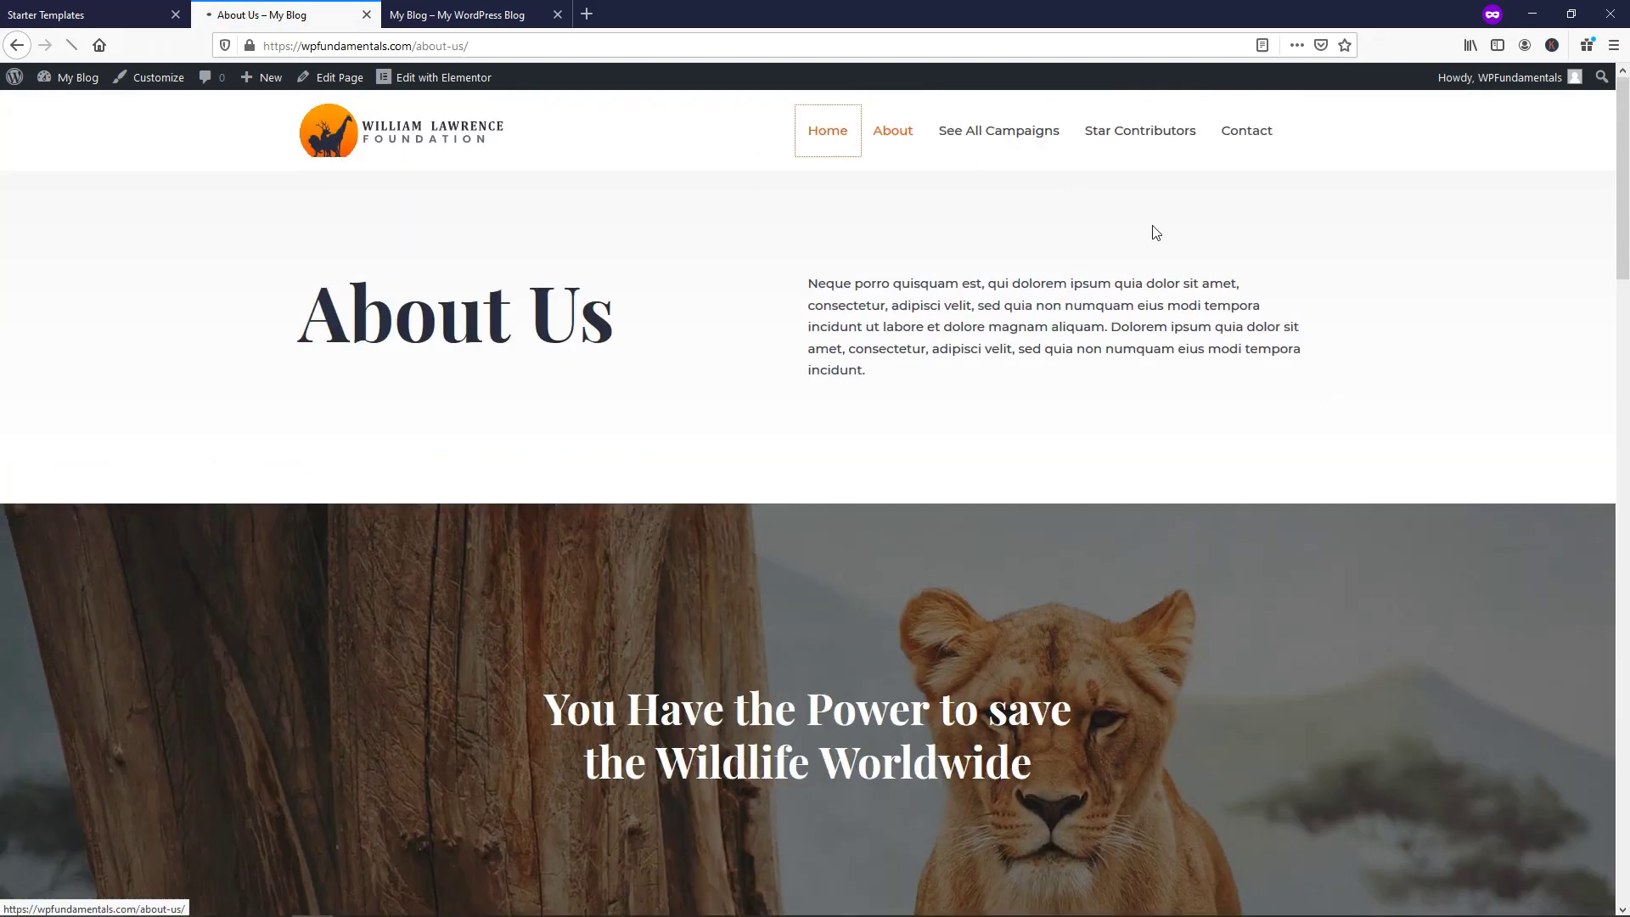